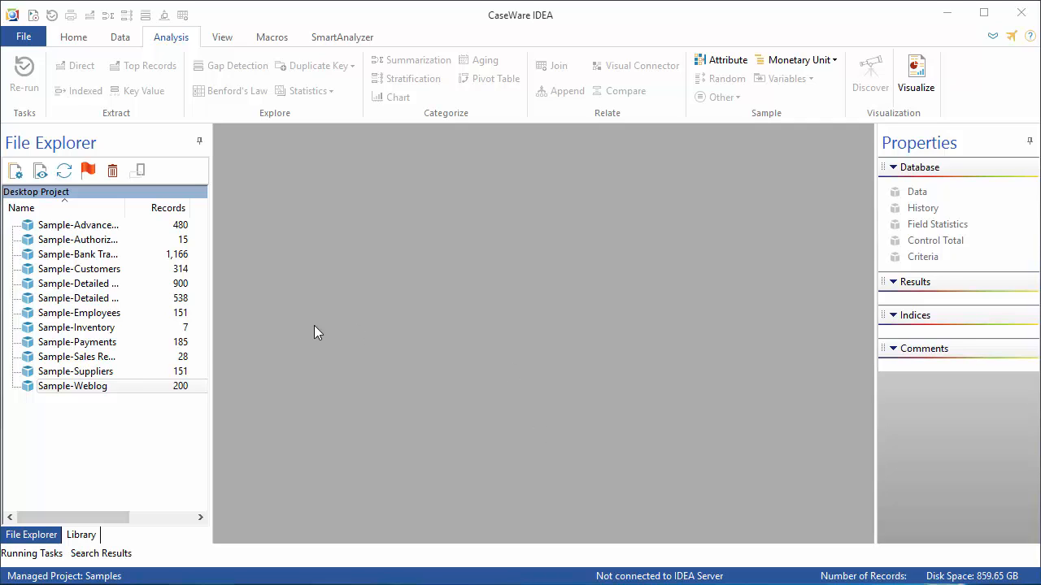
Open the Sample-Weblog database, adjust the file list's width so more data columns fit, and select record 12
{"action": "left_click_drag", "start_coordinate": [209, 342], "coordinate": [456, 357]}
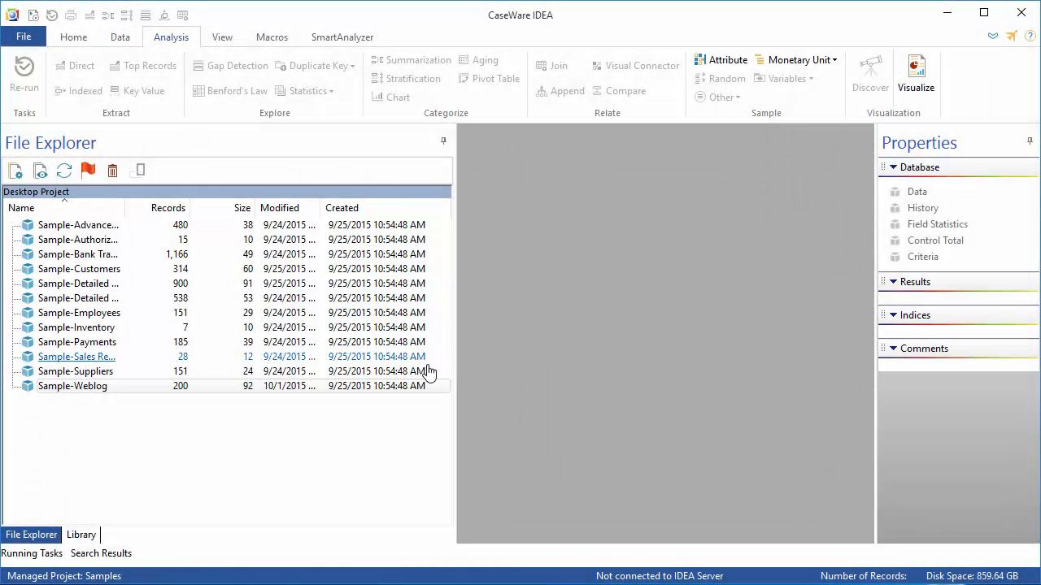
{"action": "double_click", "coordinate": [88, 392]}
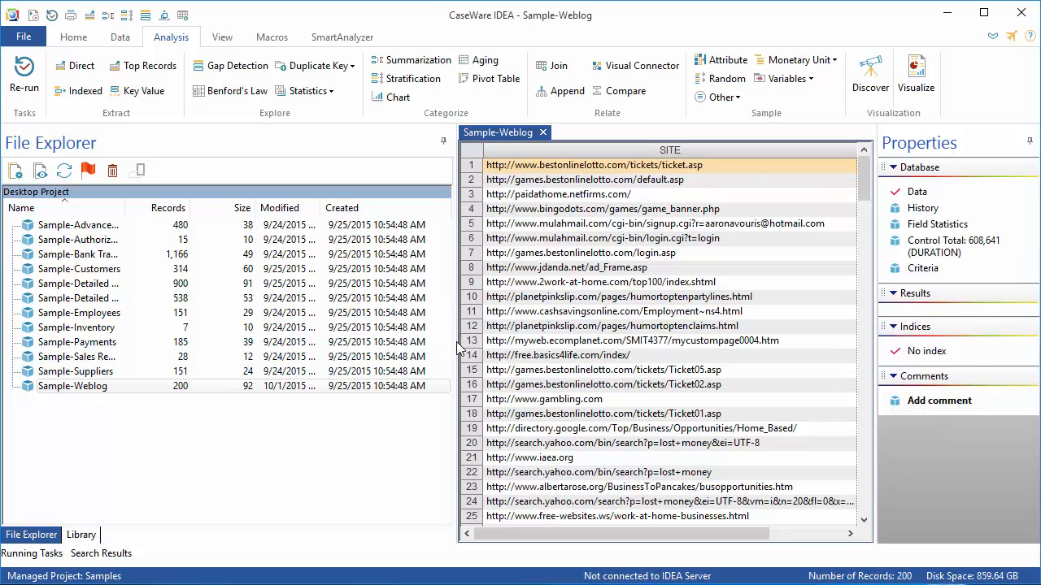
{"action": "left_click_drag", "start_coordinate": [457, 341], "coordinate": [212, 370]}
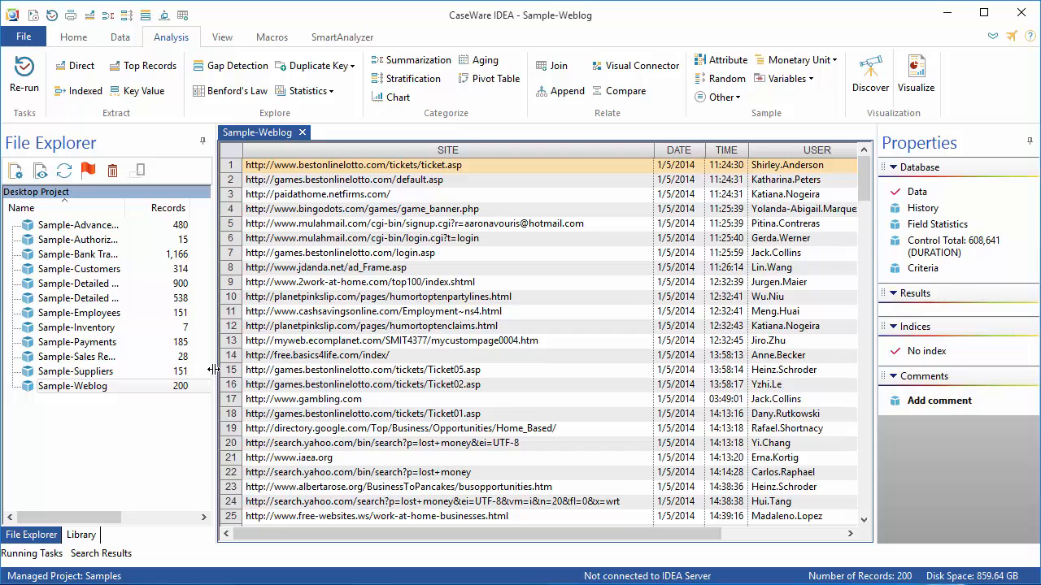
{"action": "left_click", "coordinate": [453, 326]}
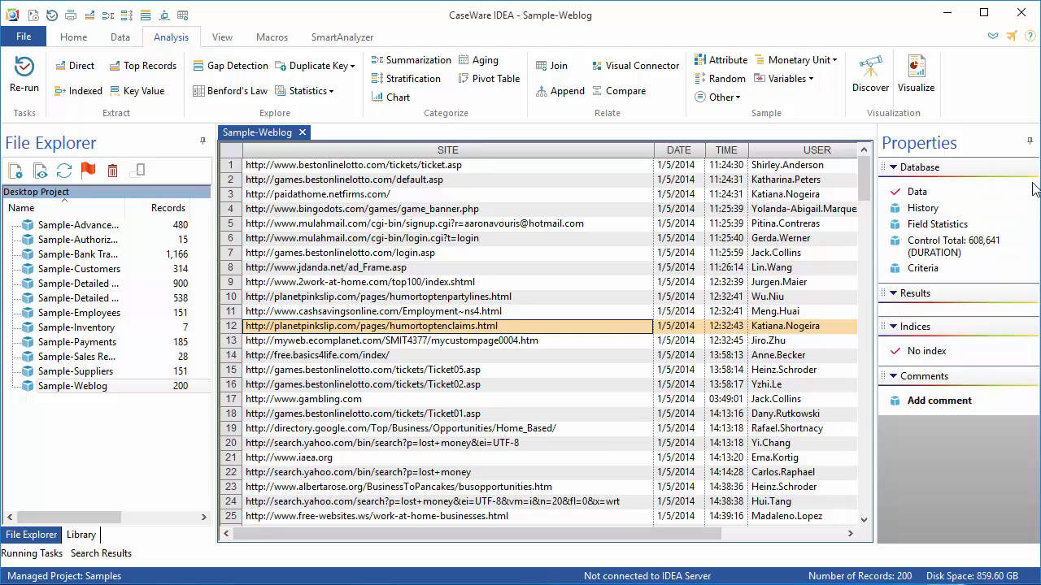
Inspect the details of the latest control total change in the database history and the numeric, date and time field statistics
{"action": "left_click", "coordinate": [924, 210]}
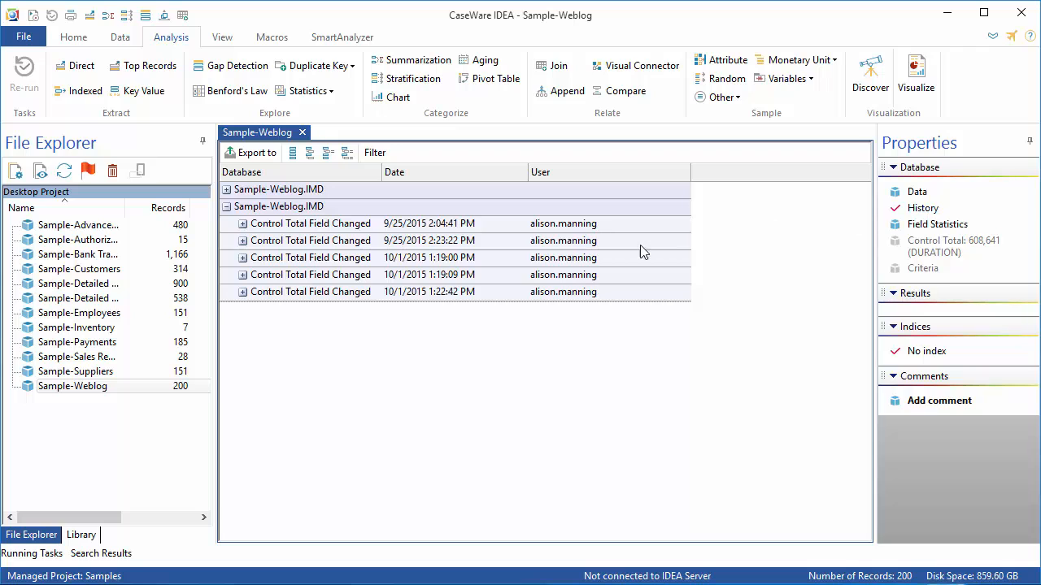
{"action": "left_click", "coordinate": [242, 292]}
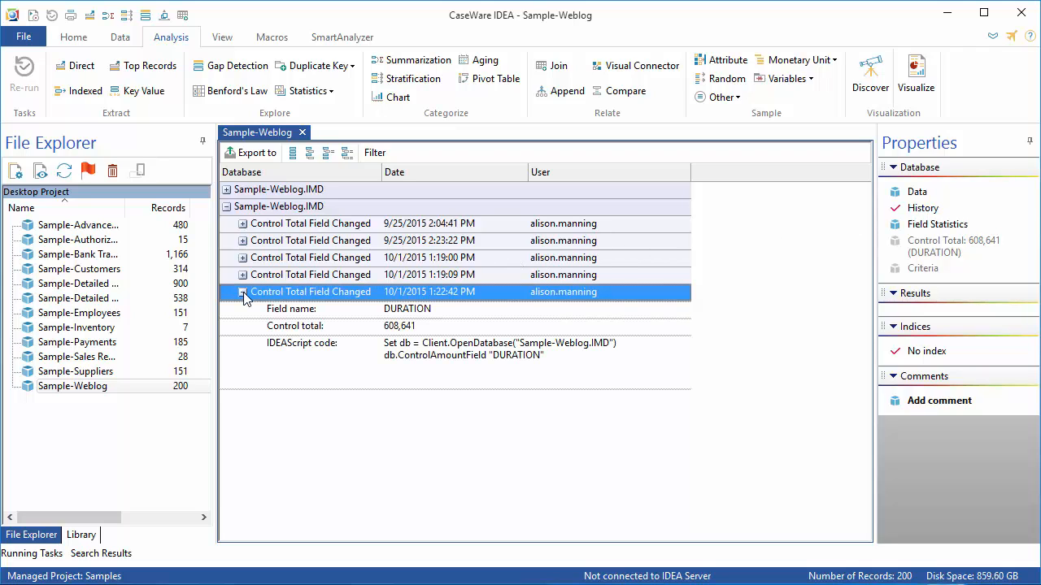
{"action": "left_click", "coordinate": [914, 231]}
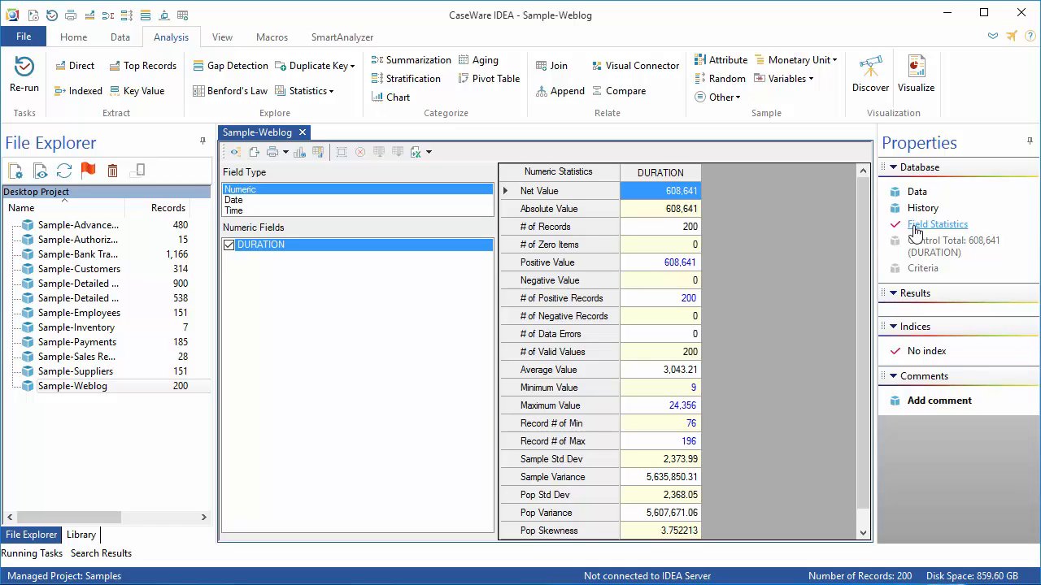
{"action": "left_click", "coordinate": [234, 201]}
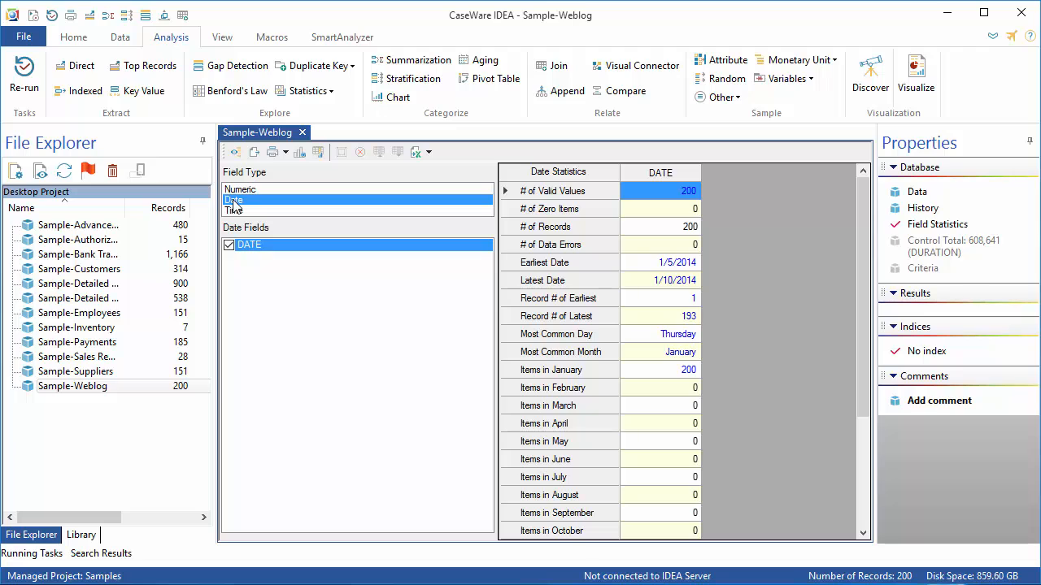
{"action": "left_click", "coordinate": [237, 212]}
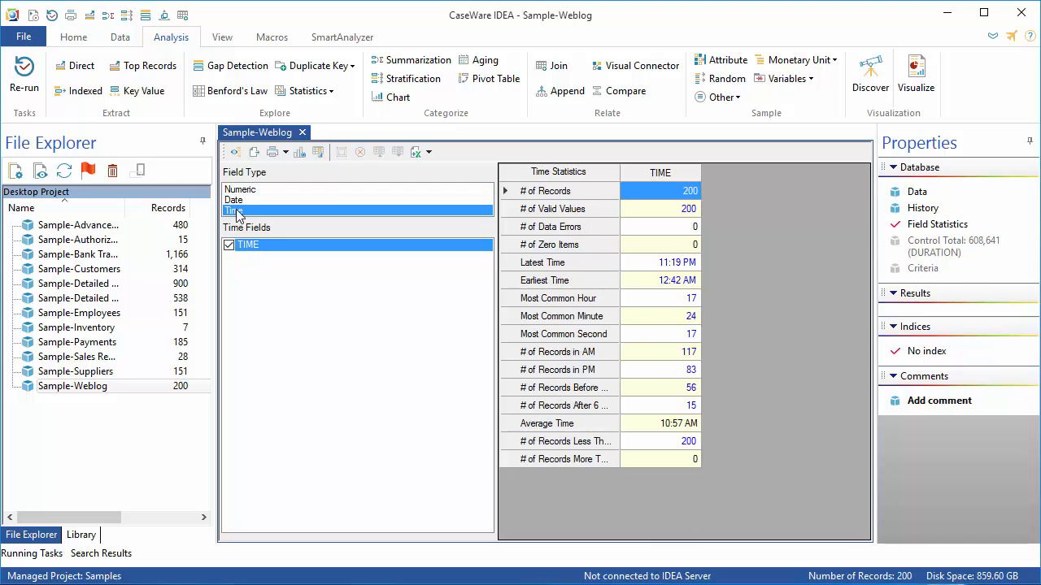
Return to the database records and set DURATION as the control total field
{"action": "left_click", "coordinate": [916, 192]}
{"action": "left_click", "coordinate": [919, 241]}
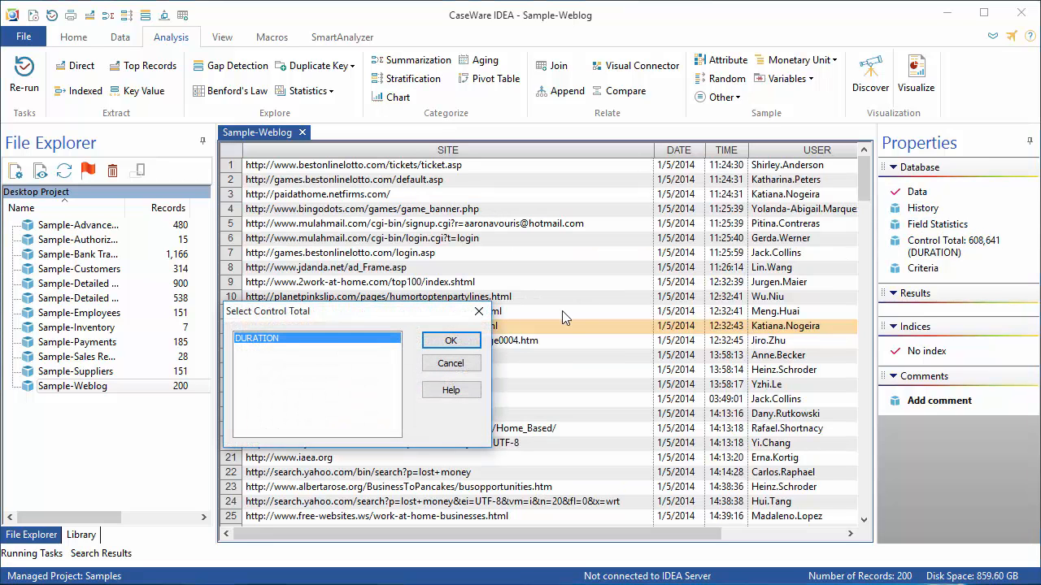
{"action": "left_click", "coordinate": [451, 341]}
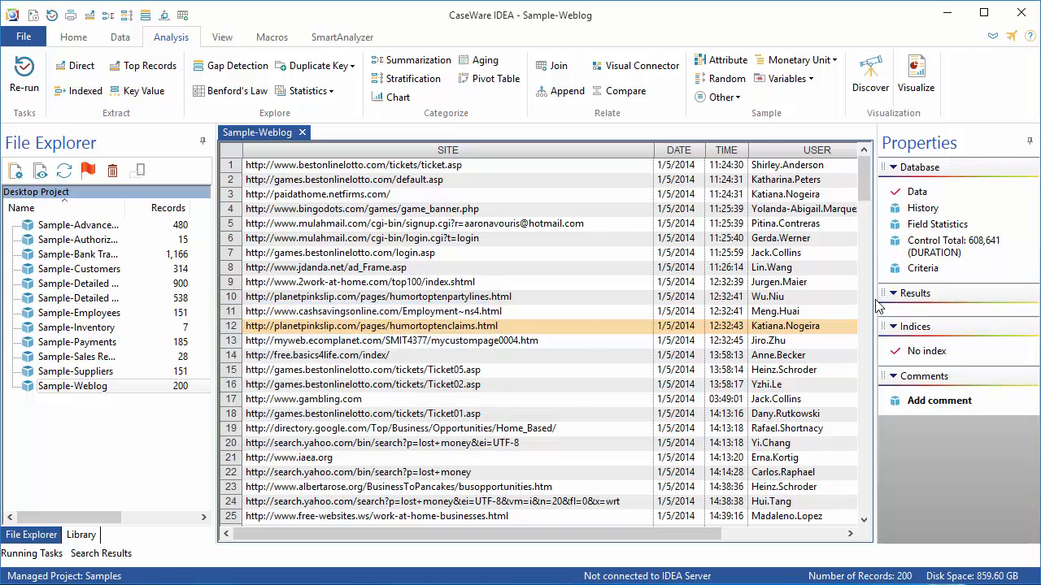
View the Equation Editor for the database criteria and close it without entering an equation
{"action": "left_click", "coordinate": [932, 275]}
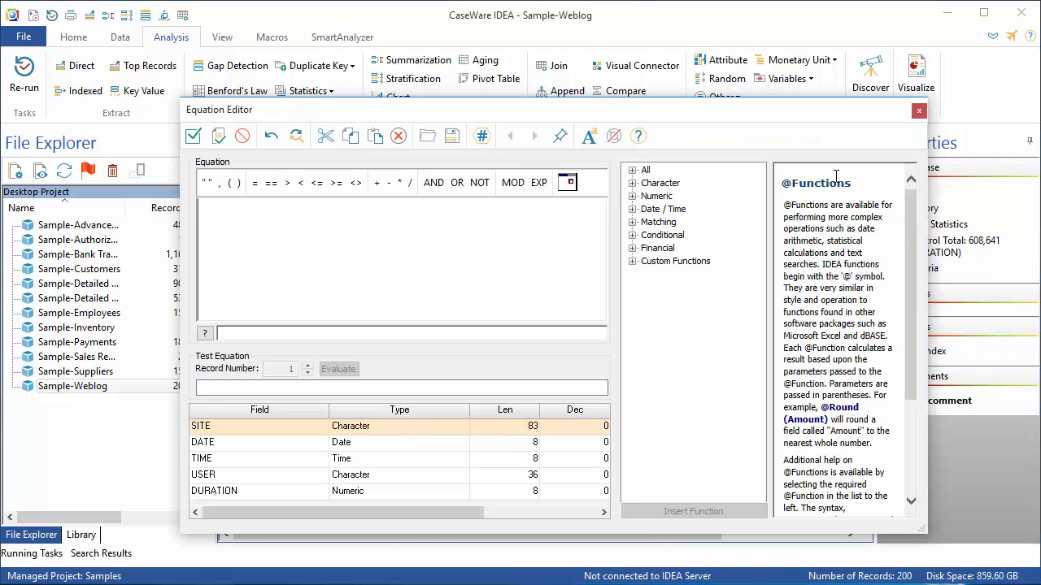
{"action": "left_click", "coordinate": [918, 111]}
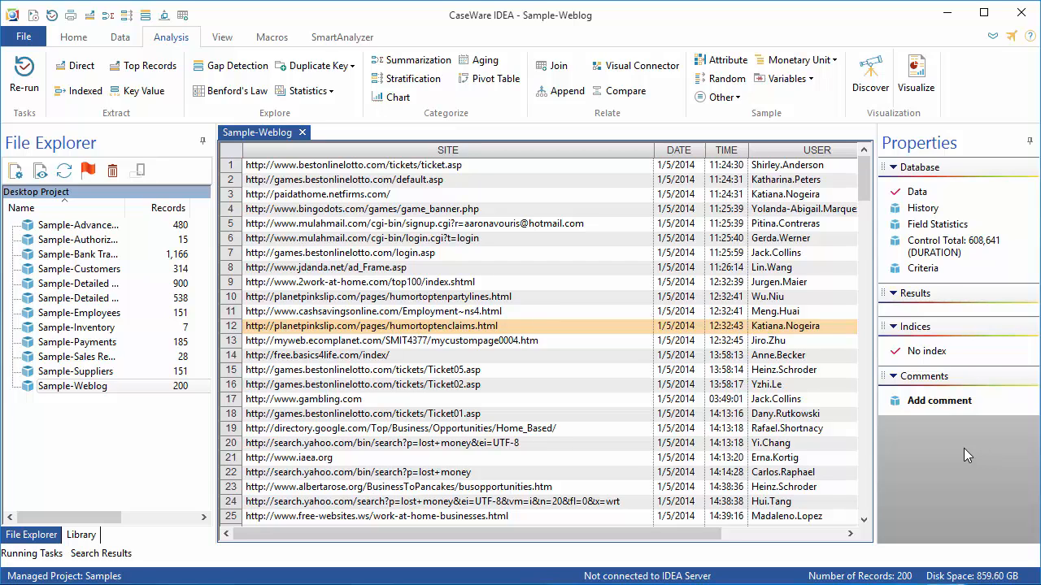
View the Library, the search results and the running tasks
{"action": "left_click", "coordinate": [81, 536]}
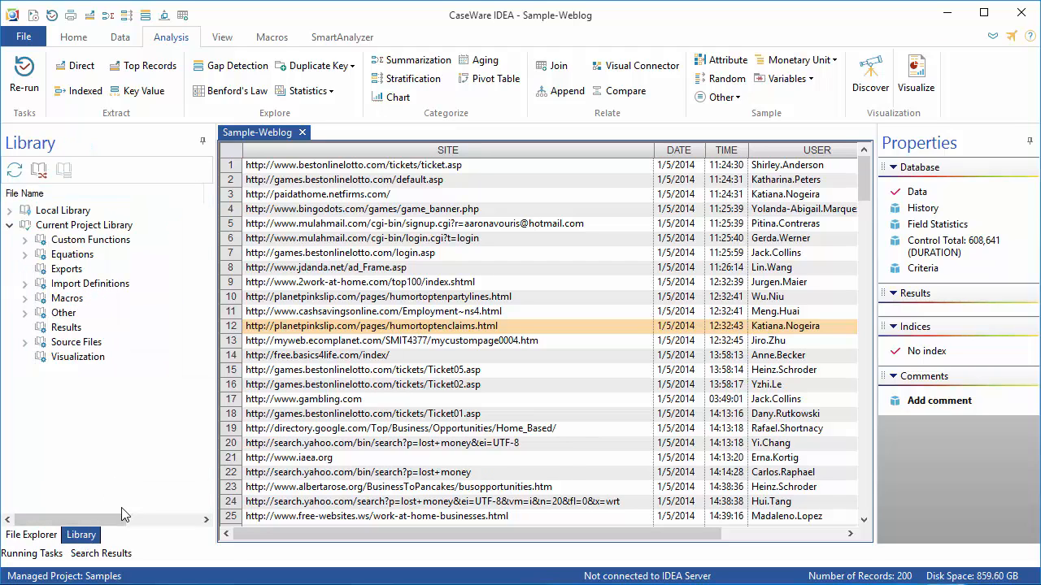
{"action": "left_click", "coordinate": [116, 554]}
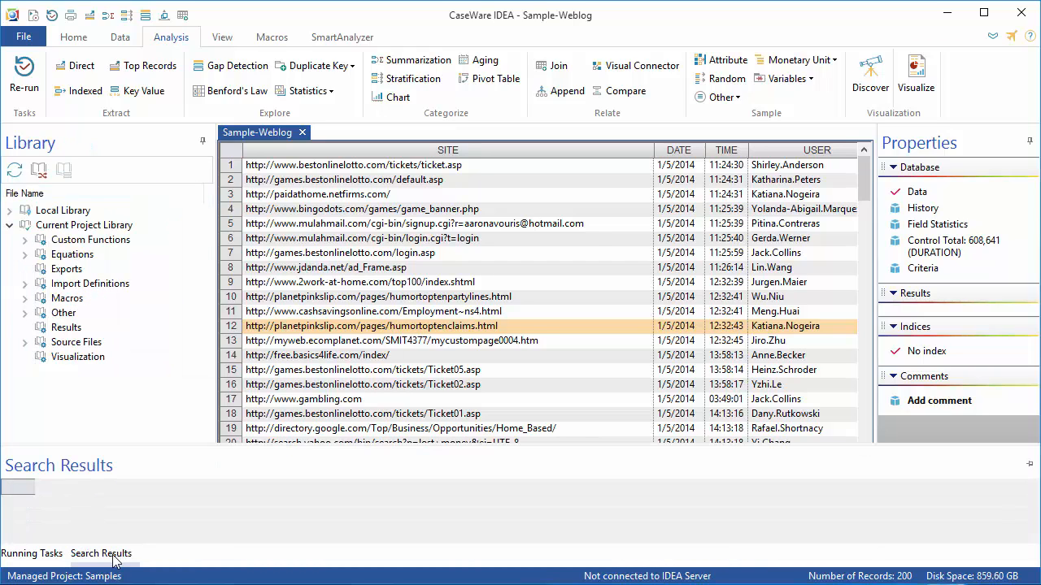
{"action": "left_click", "coordinate": [36, 557]}
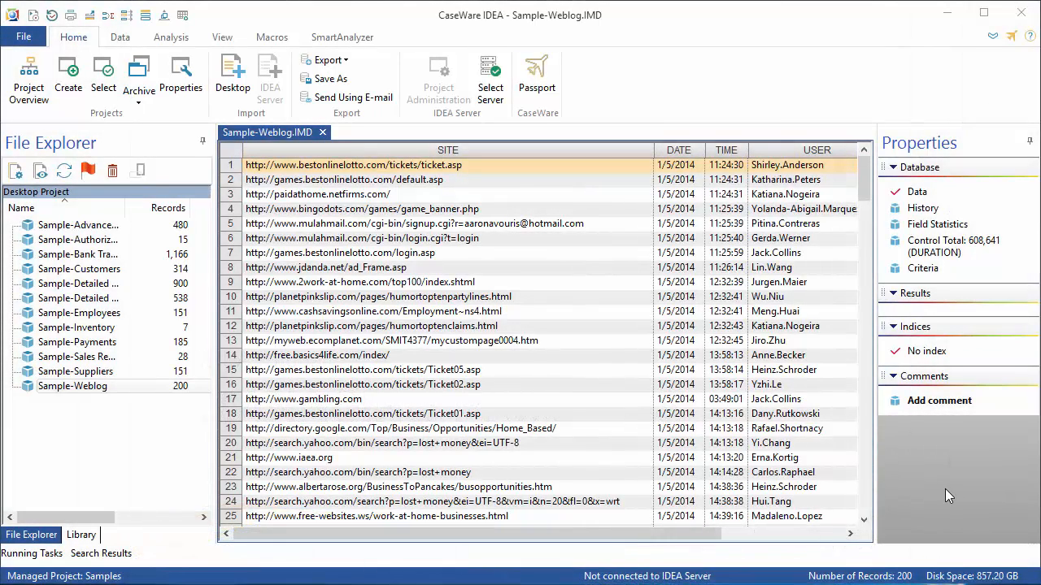
Show the Library and expand the current project's Source Files and Import Definitions folders
{"action": "left_click", "coordinate": [82, 535]}
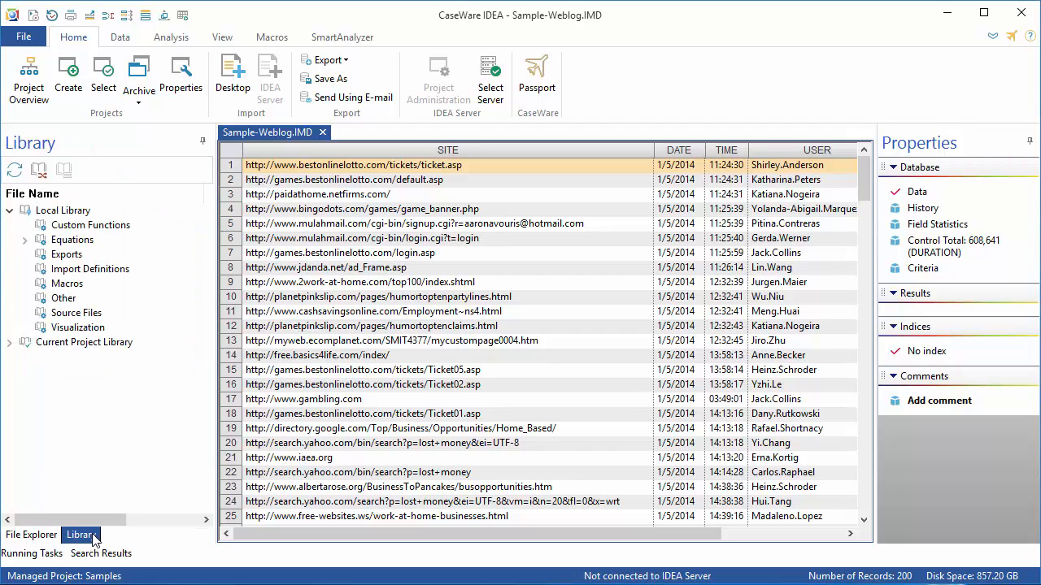
{"action": "left_click", "coordinate": [9, 342]}
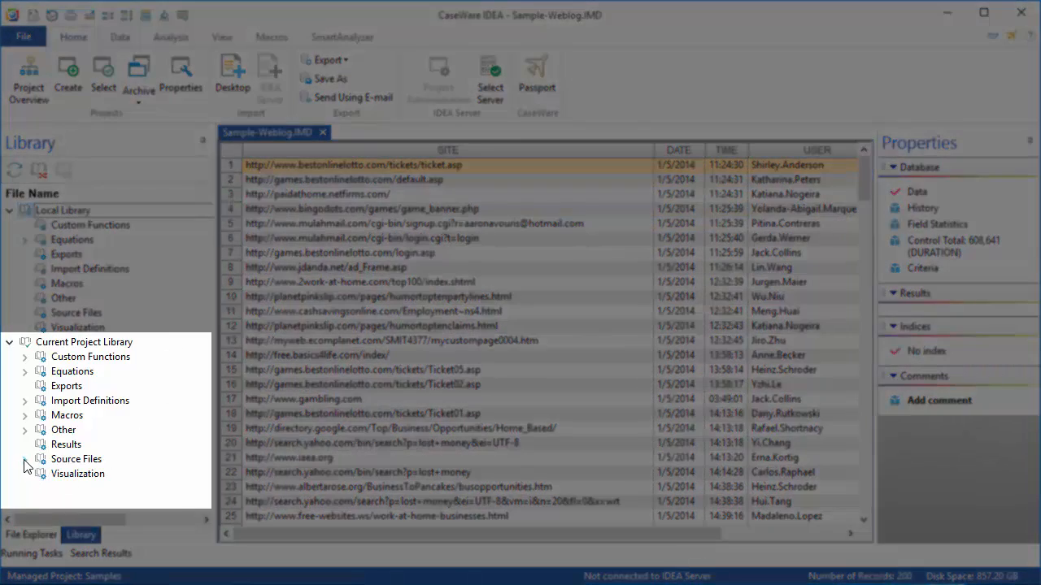
{"action": "left_click", "coordinate": [25, 459]}
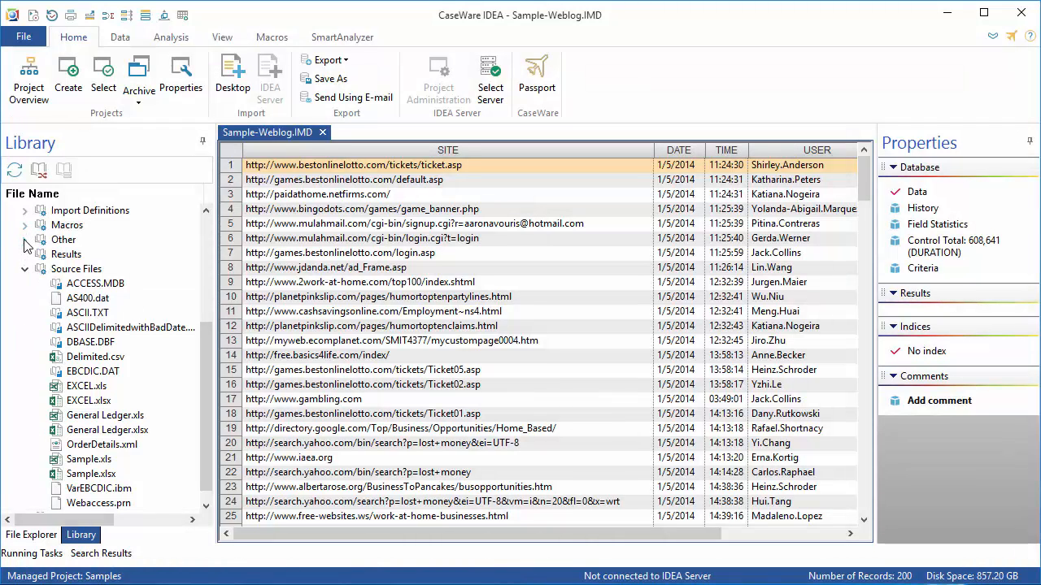
{"action": "left_click", "coordinate": [25, 211]}
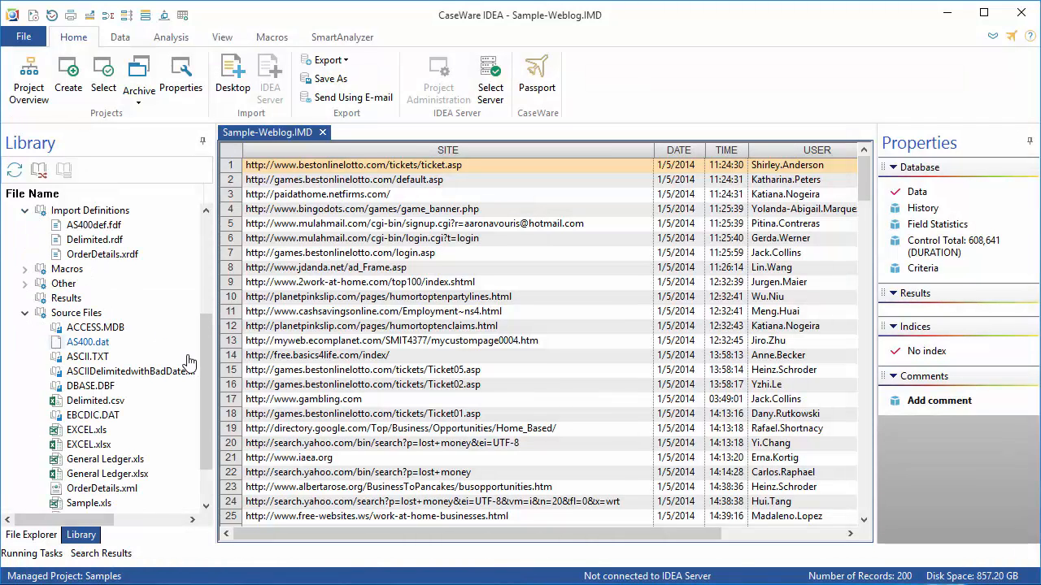
Collapse the Current Project Library and expand the Equations folder of the Local Library
{"action": "scroll", "coordinate": [209, 369], "scroll_direction": "up", "scroll_amount": 1}
{"action": "left_click_drag", "start_coordinate": [209, 370], "coordinate": [217, 273]}
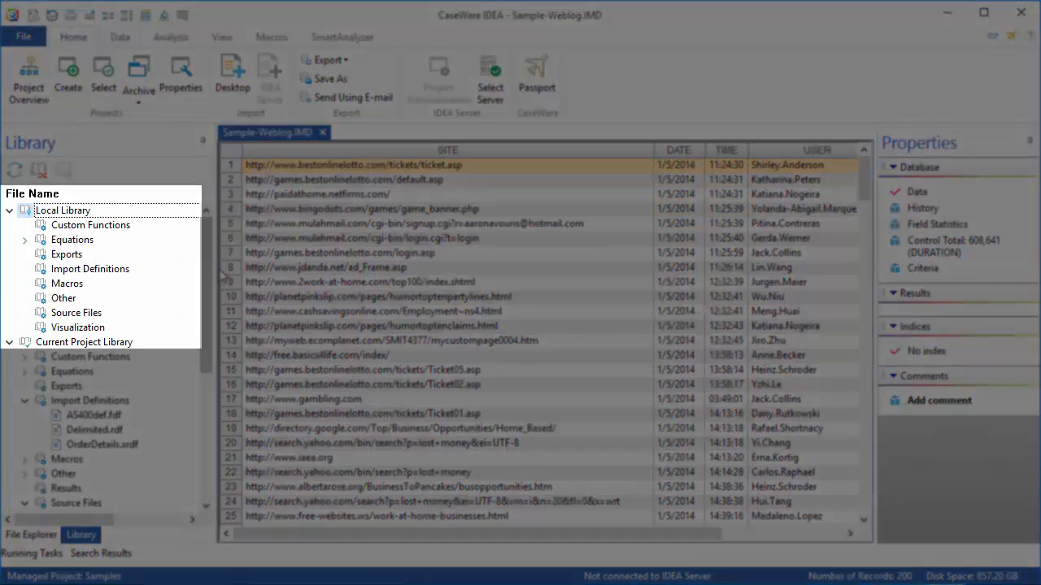
{"action": "left_click", "coordinate": [8, 342]}
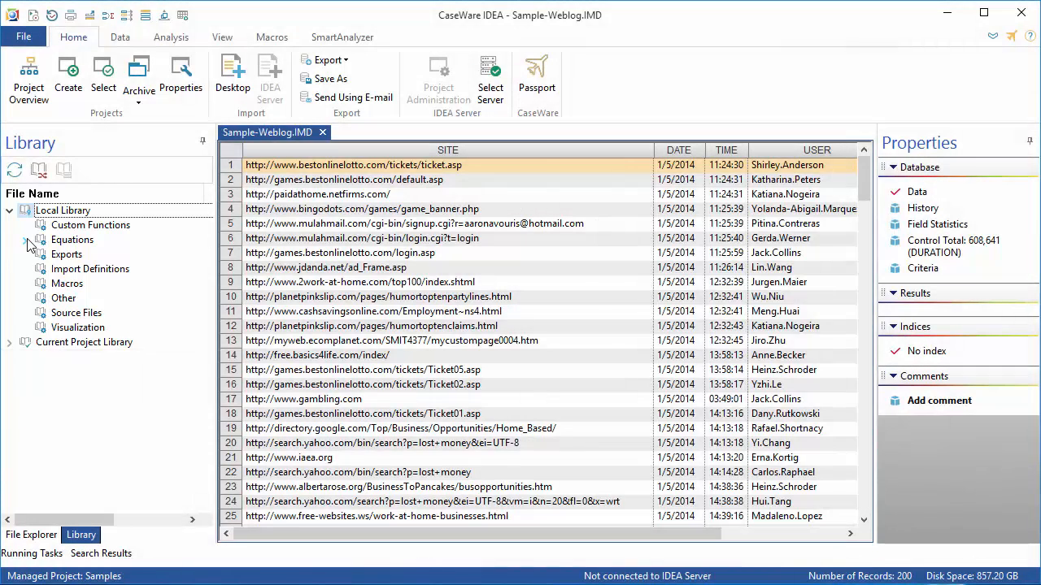
{"action": "left_click", "coordinate": [25, 241]}
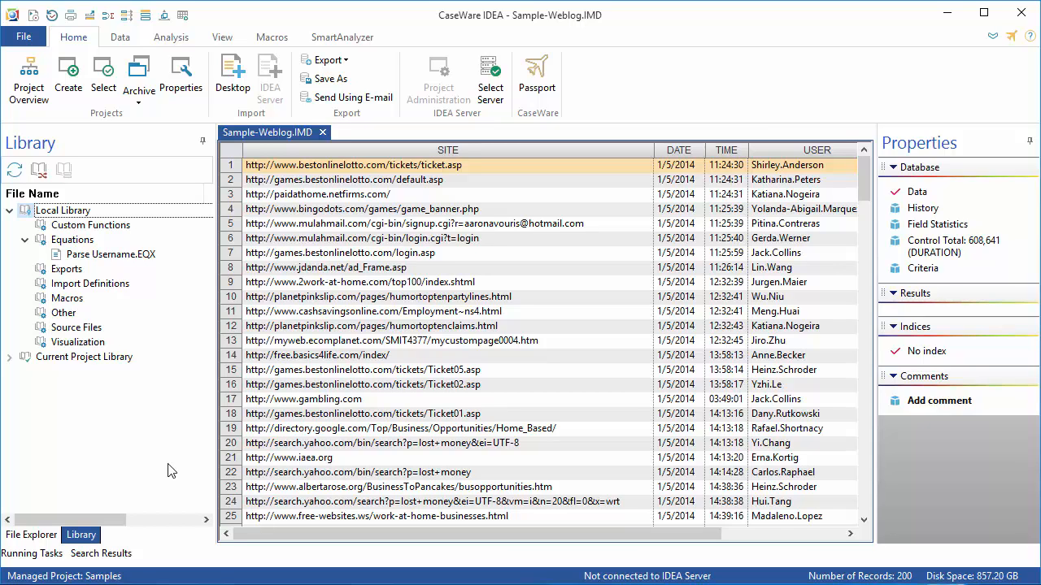
Close the Sample-Weblog database, switch to the managed project Tutorial and show its database file list
{"action": "left_click", "coordinate": [323, 133]}
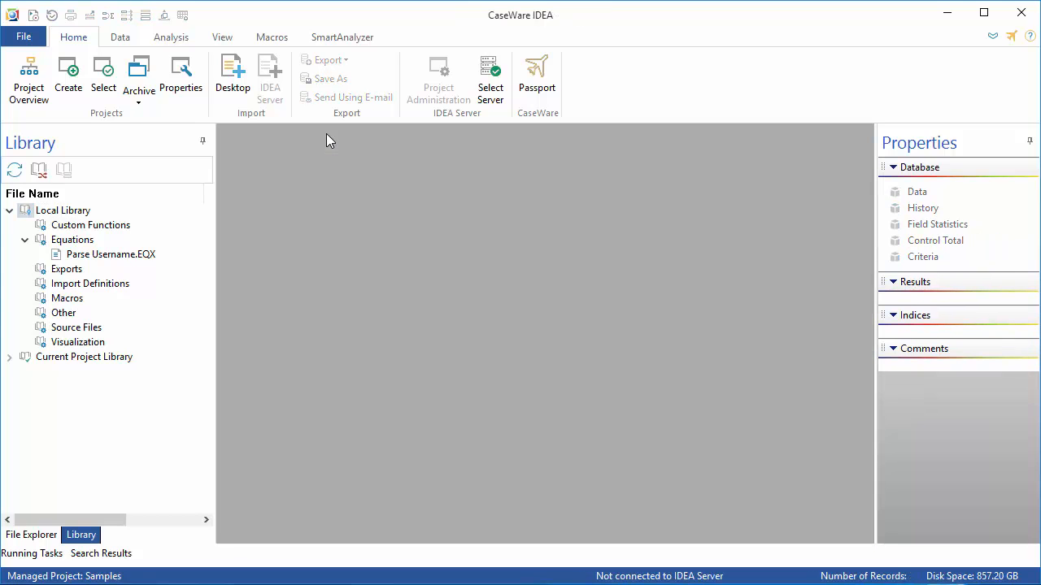
{"action": "left_click", "coordinate": [107, 91]}
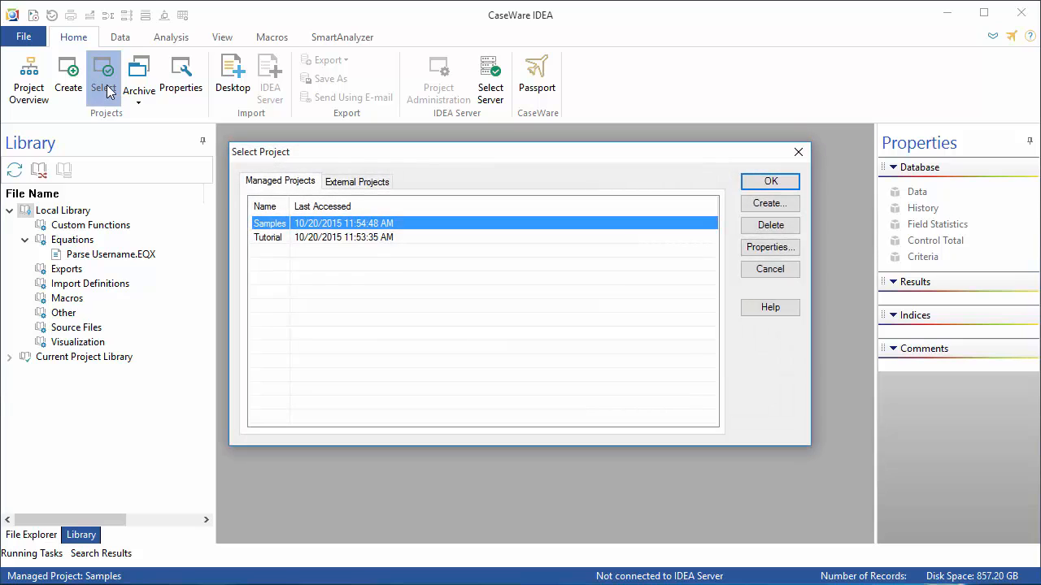
{"action": "left_click", "coordinate": [269, 237]}
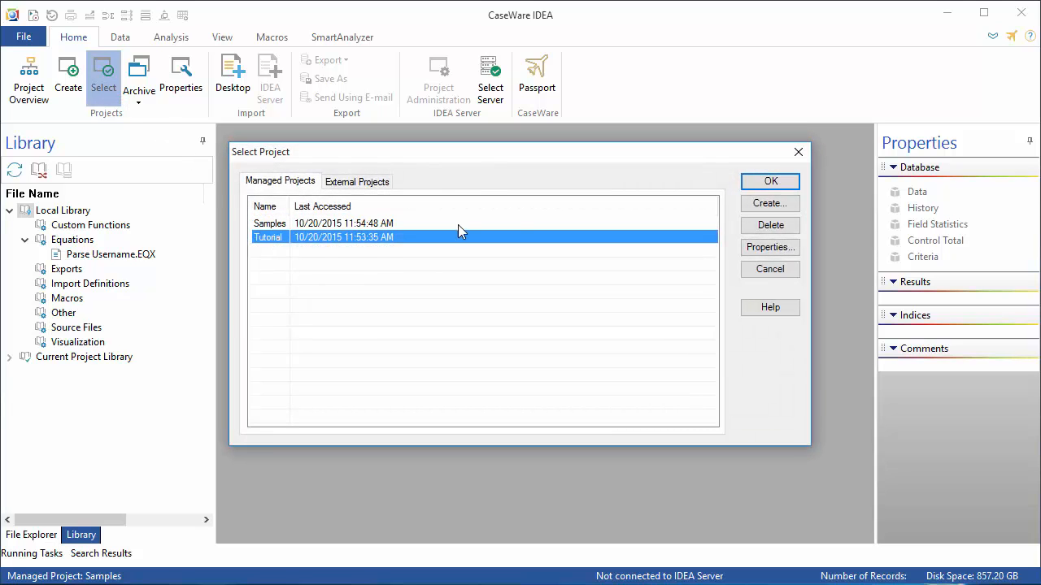
{"action": "left_click", "coordinate": [770, 186]}
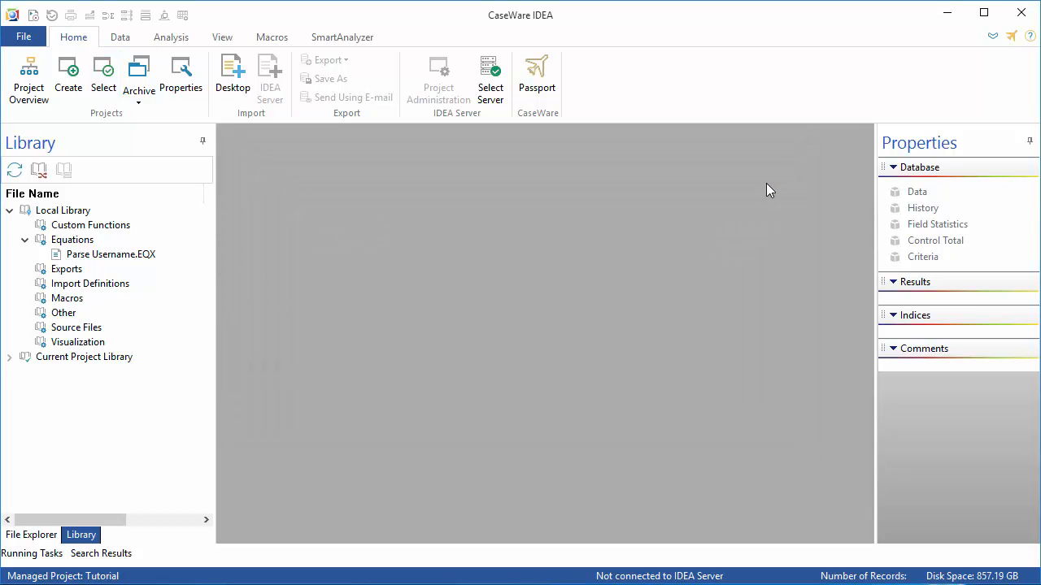
{"action": "left_click", "coordinate": [33, 535]}
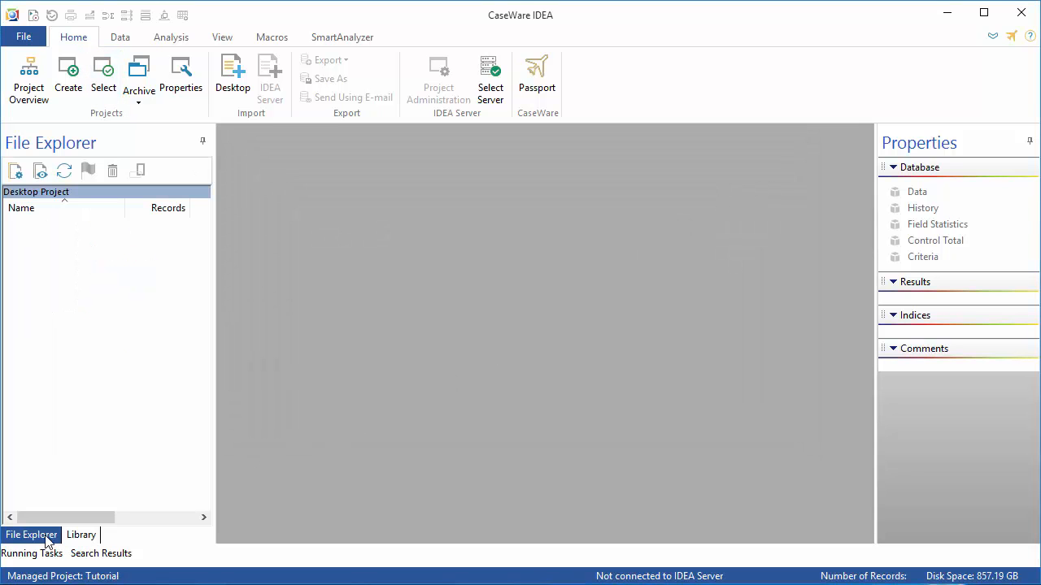
{"action": "mouse_move", "coordinate": [57, 553]}
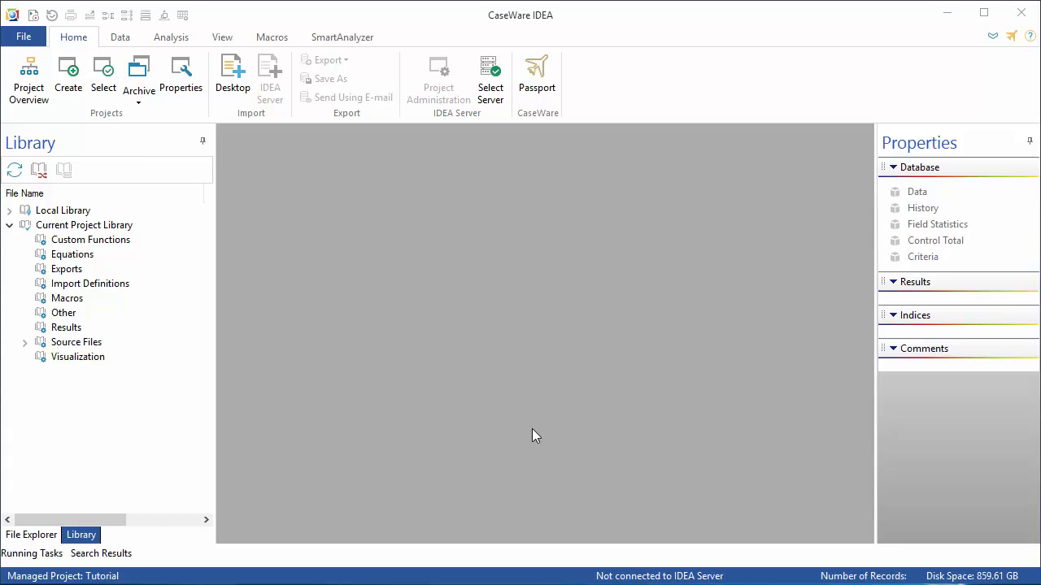
Start a desktop import in Microsoft Access format with the Customer.accdb source file and continue to the table selection
{"action": "left_click", "coordinate": [227, 76]}
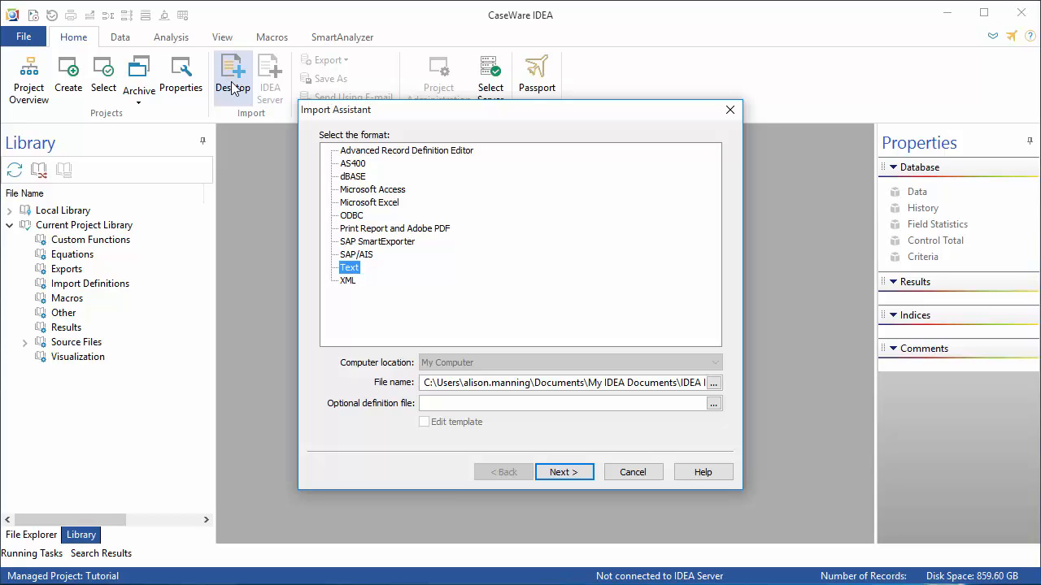
{"action": "left_click", "coordinate": [366, 191]}
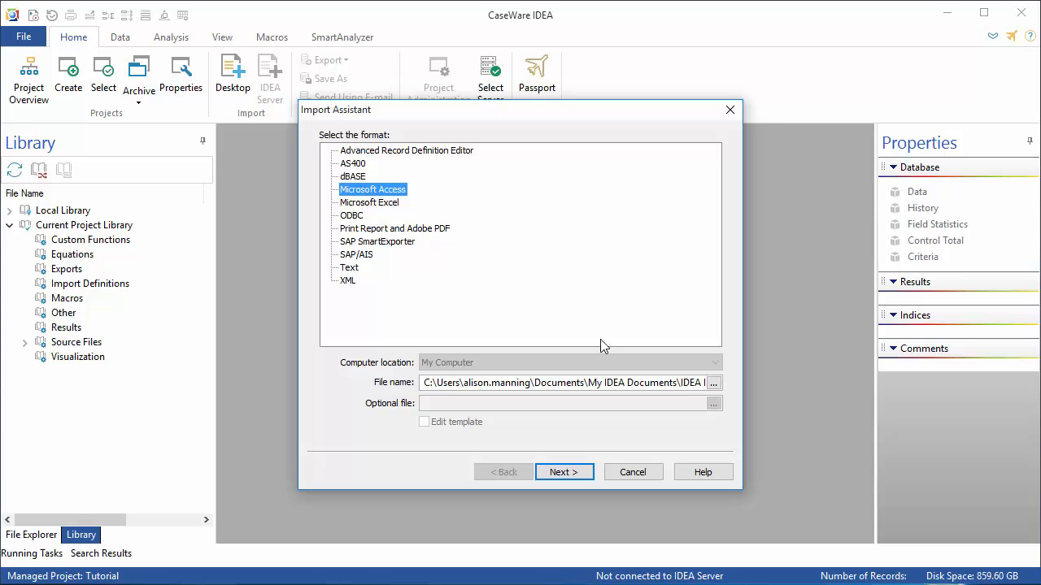
{"action": "left_click", "coordinate": [716, 384]}
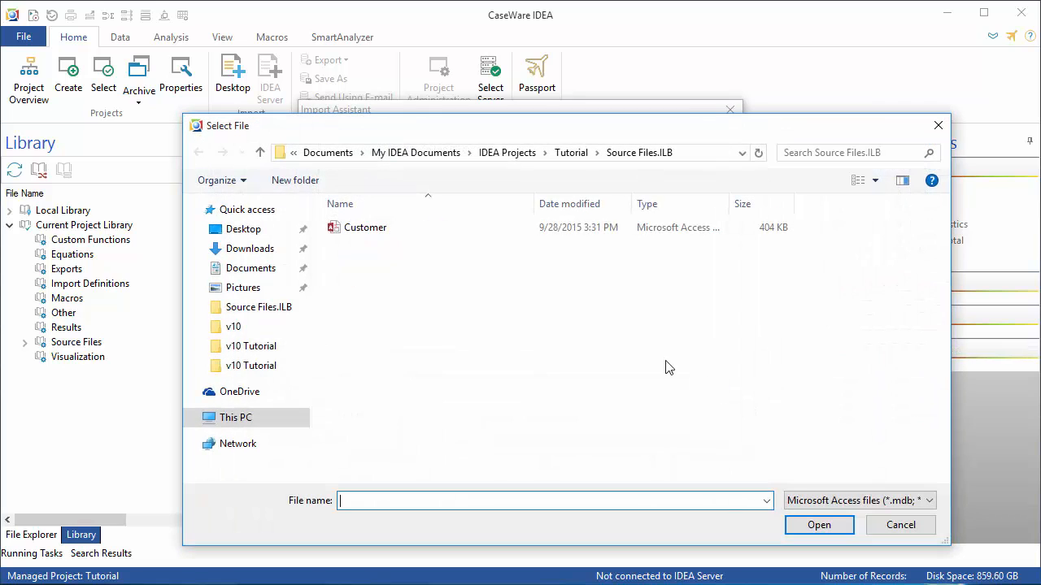
{"action": "left_click", "coordinate": [380, 234]}
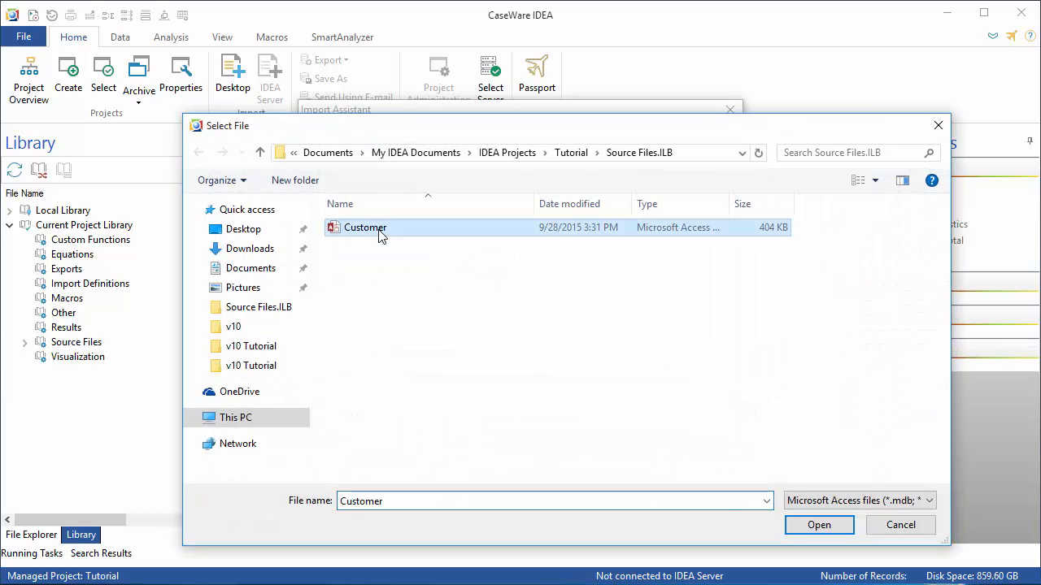
{"action": "left_click", "coordinate": [814, 525]}
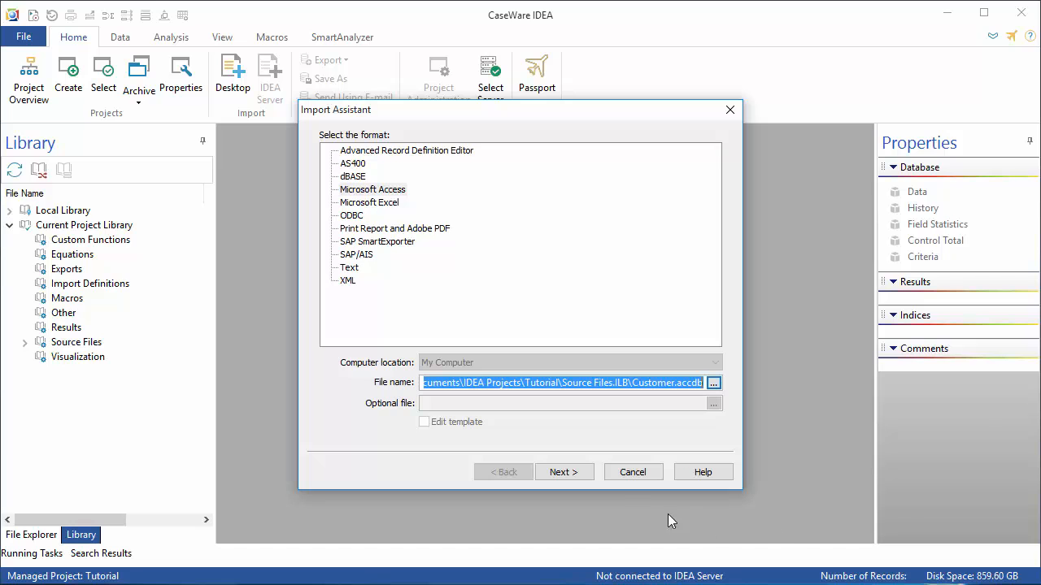
{"action": "left_click", "coordinate": [575, 478]}
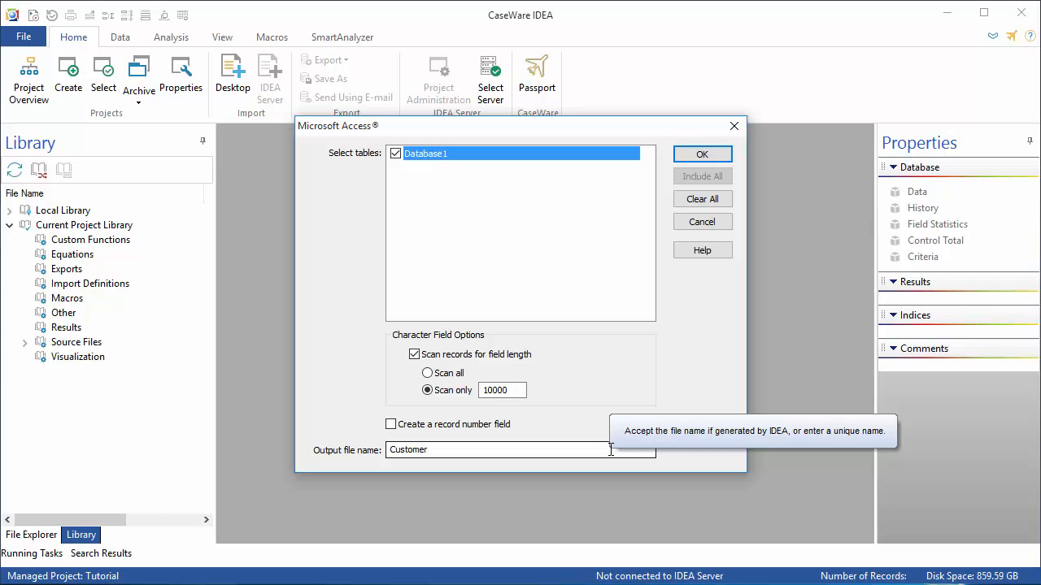
Import the Database1 table with the output file name Customer and widen the Name column in the project's file list
{"action": "left_click", "coordinate": [703, 154]}
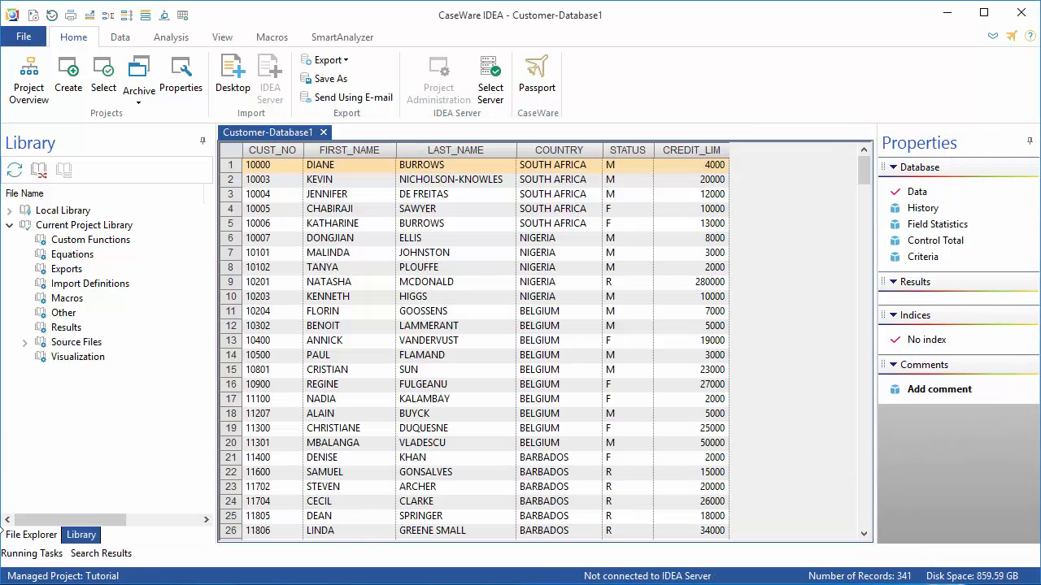
{"action": "left_click", "coordinate": [18, 537]}
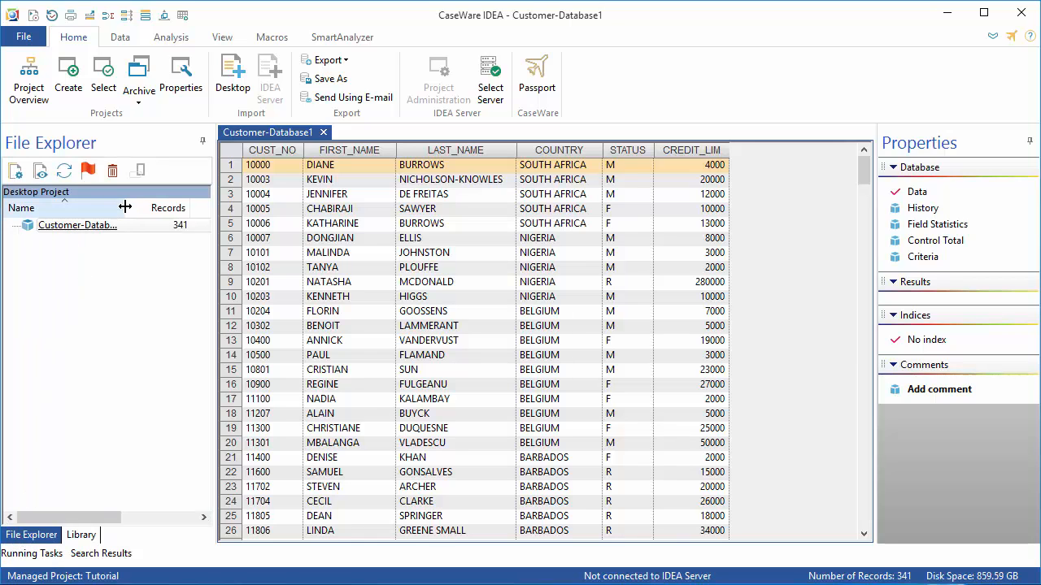
{"action": "left_click_drag", "start_coordinate": [150, 208], "coordinate": [174, 209]}
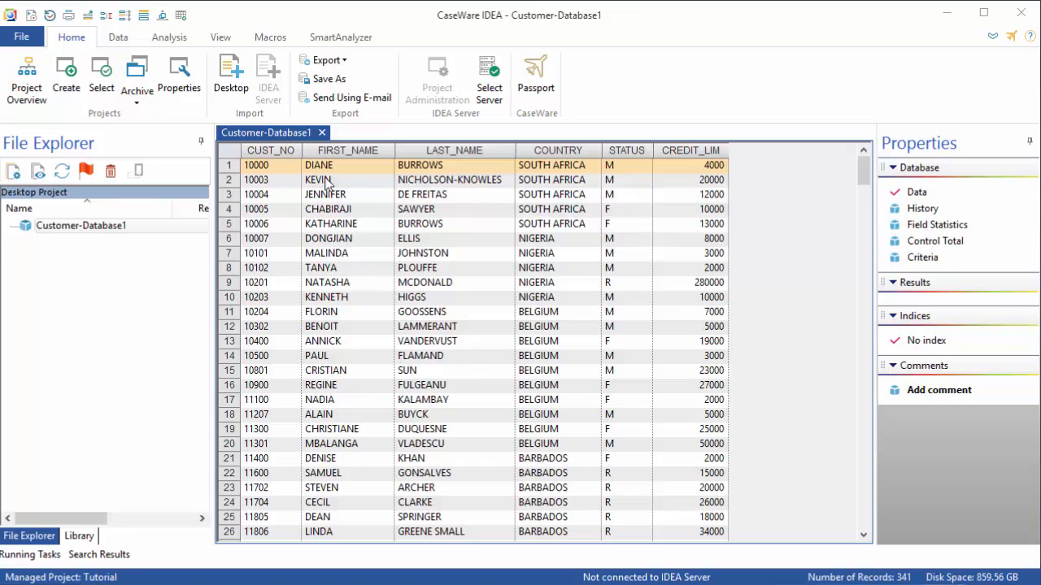
Widen the CUST_NO column, and sort the database by CREDIT_LIM ascending and descending before restoring the No index order
{"action": "left_click_drag", "start_coordinate": [301, 152], "coordinate": [313, 174]}
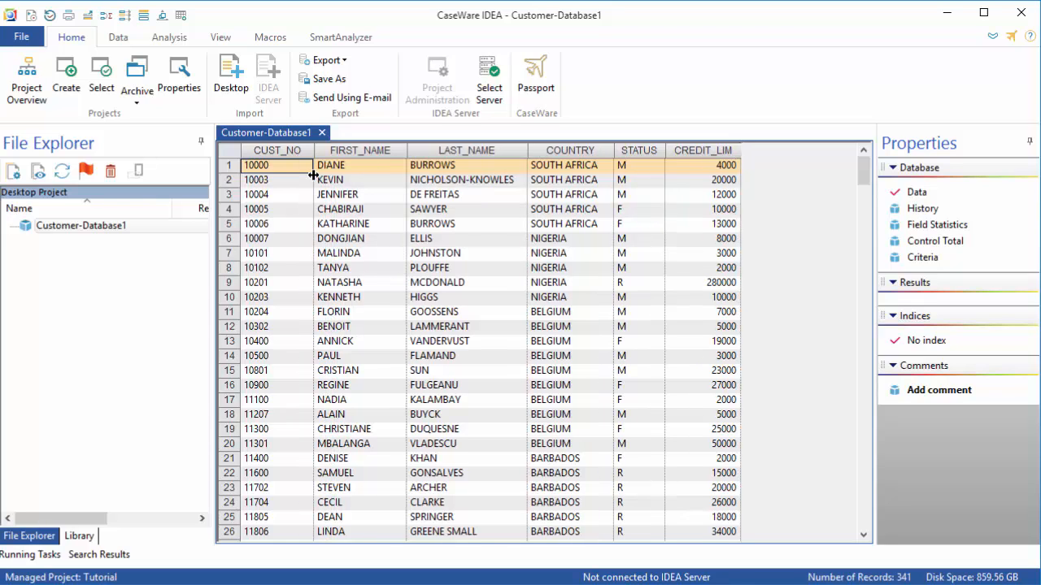
{"action": "left_click", "coordinate": [689, 151]}
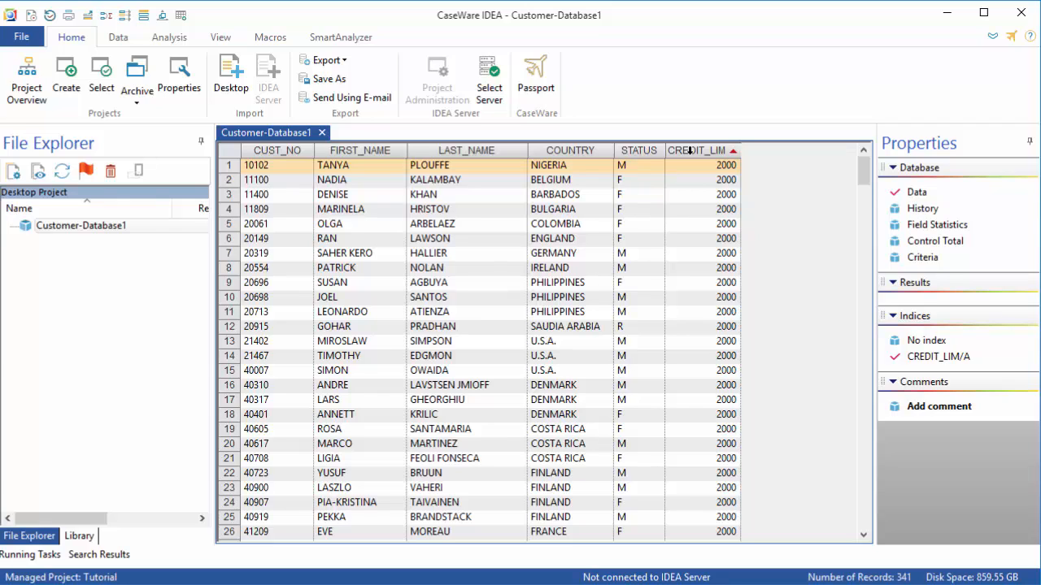
{"action": "left_click", "coordinate": [689, 150]}
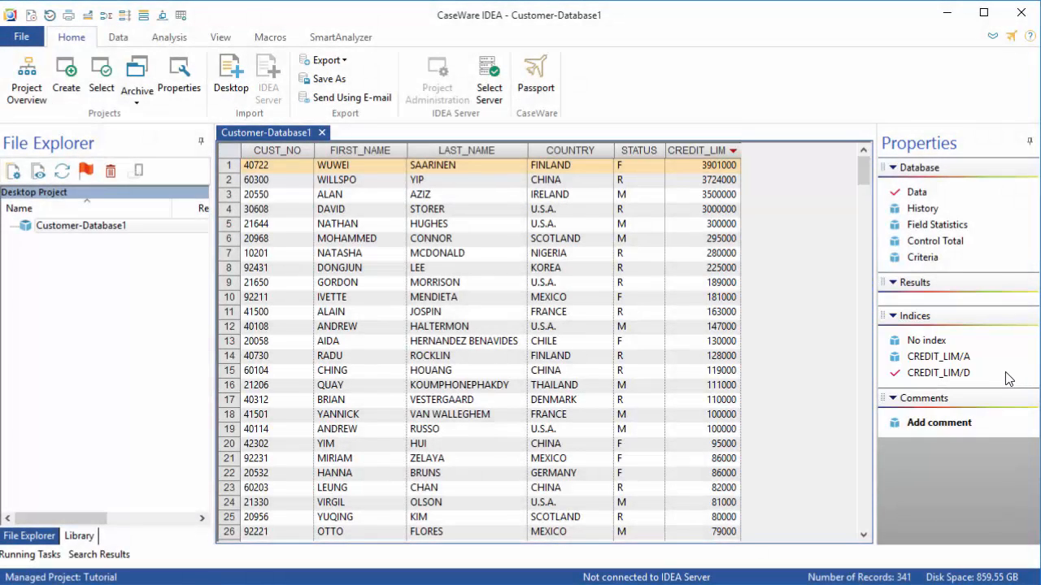
{"action": "left_click", "coordinate": [927, 341]}
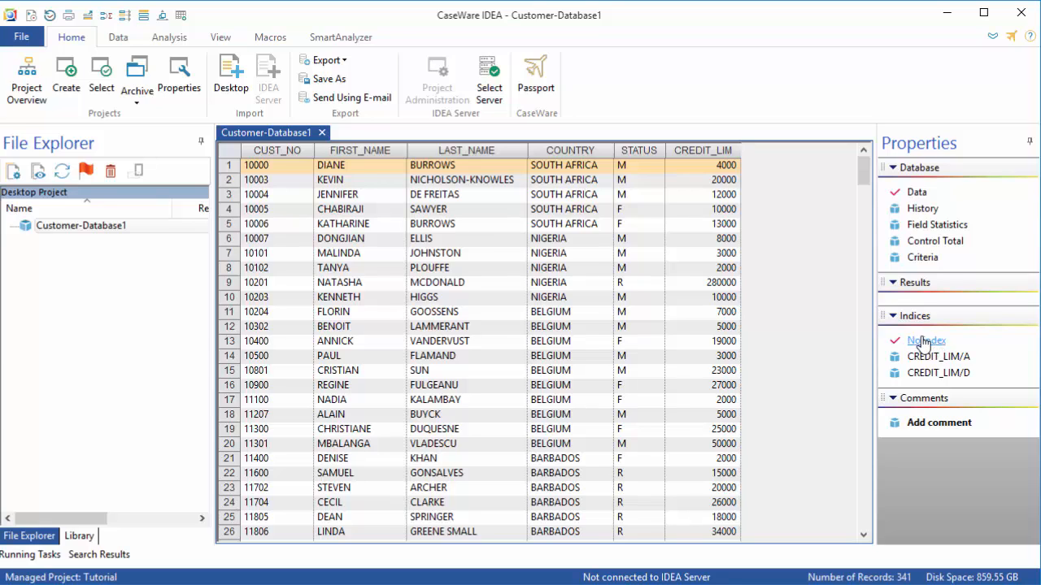
Format the CUST_NO column with blue text, a grey background and a bold font in the column settings
{"action": "right_click", "coordinate": [280, 152]}
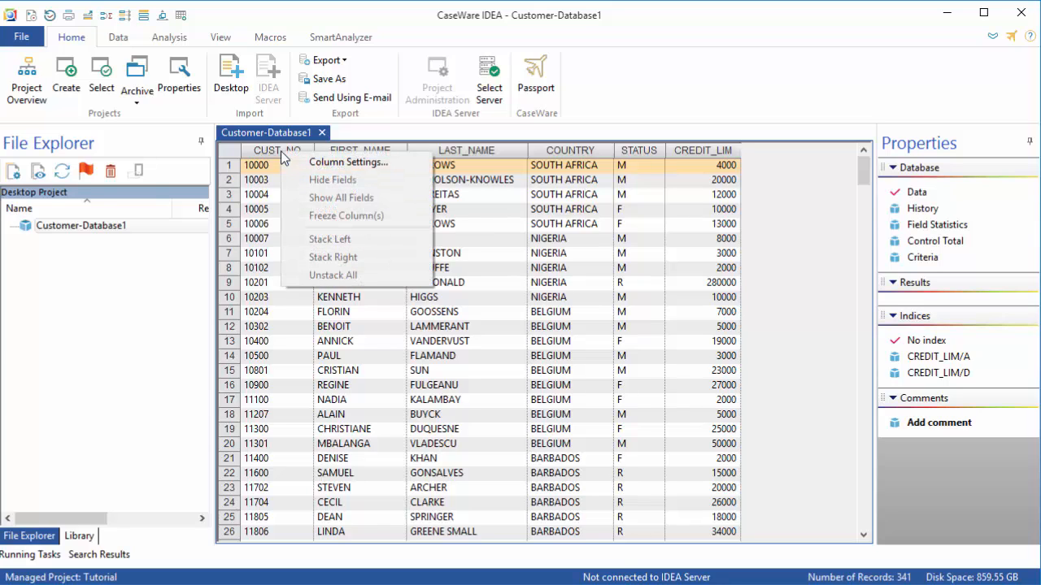
{"action": "left_click", "coordinate": [302, 156]}
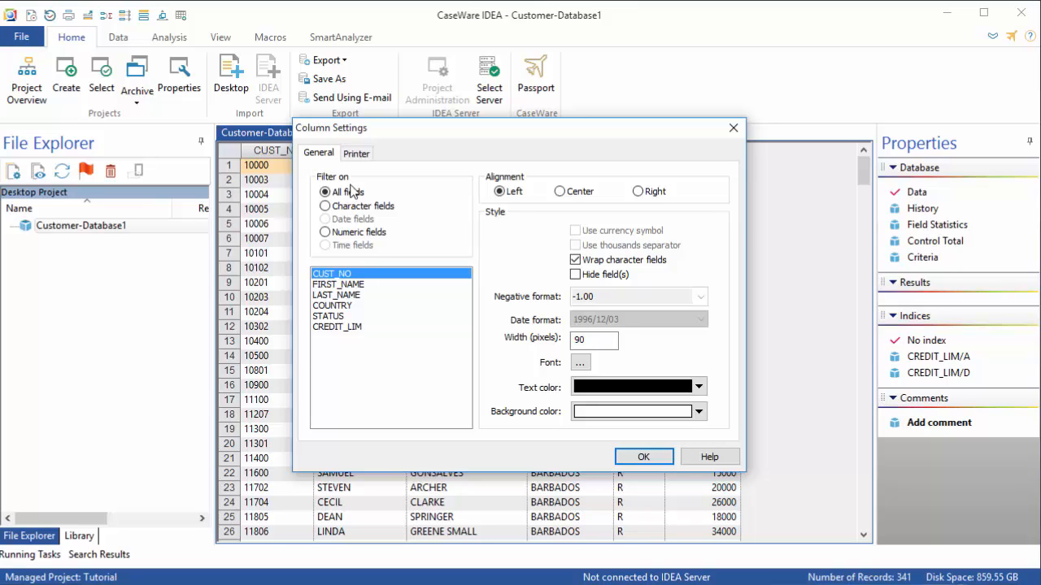
{"action": "left_click", "coordinate": [700, 388]}
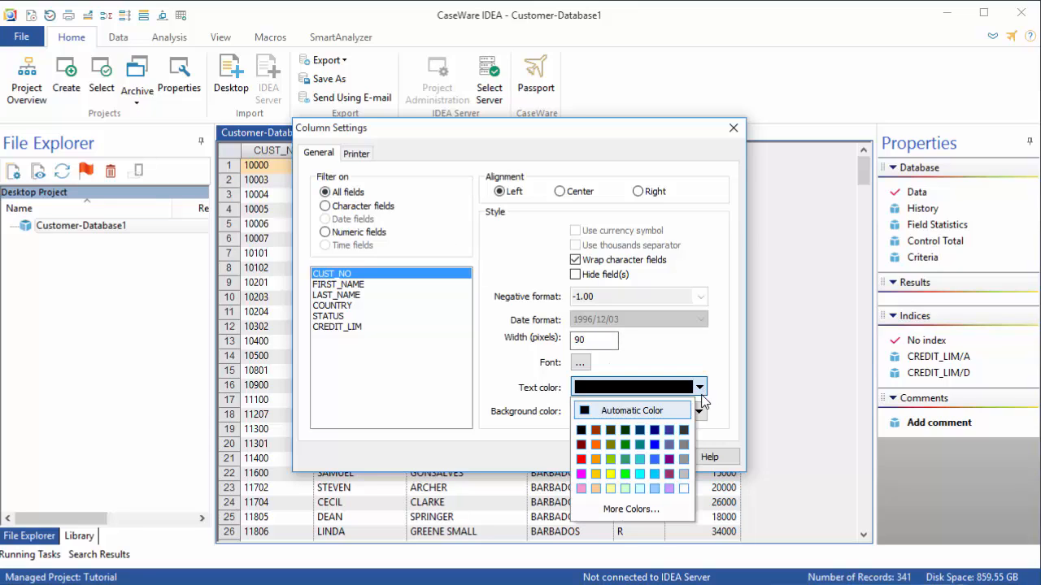
{"action": "left_click", "coordinate": [654, 445]}
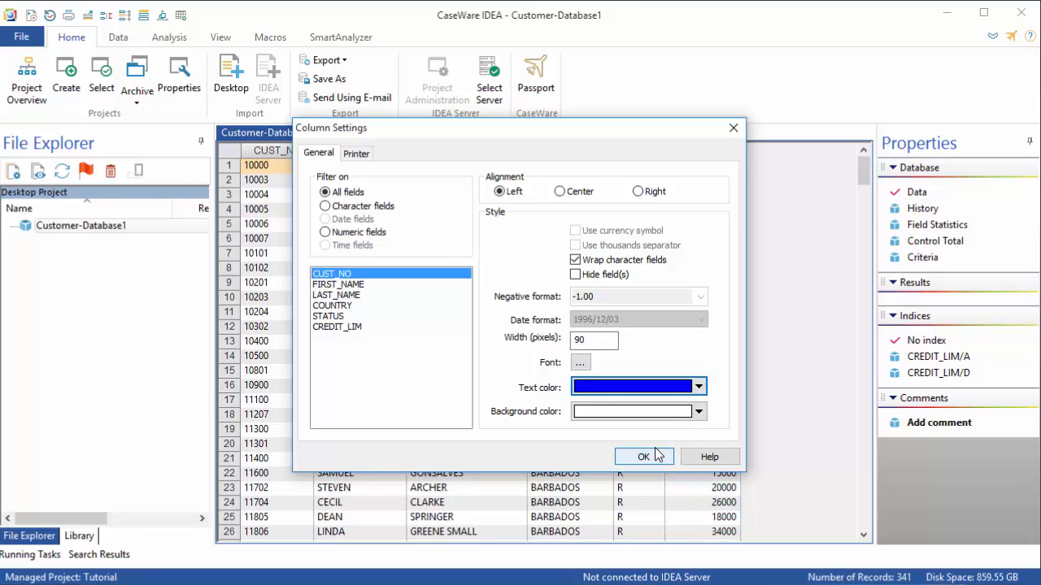
{"action": "left_click", "coordinate": [698, 413]}
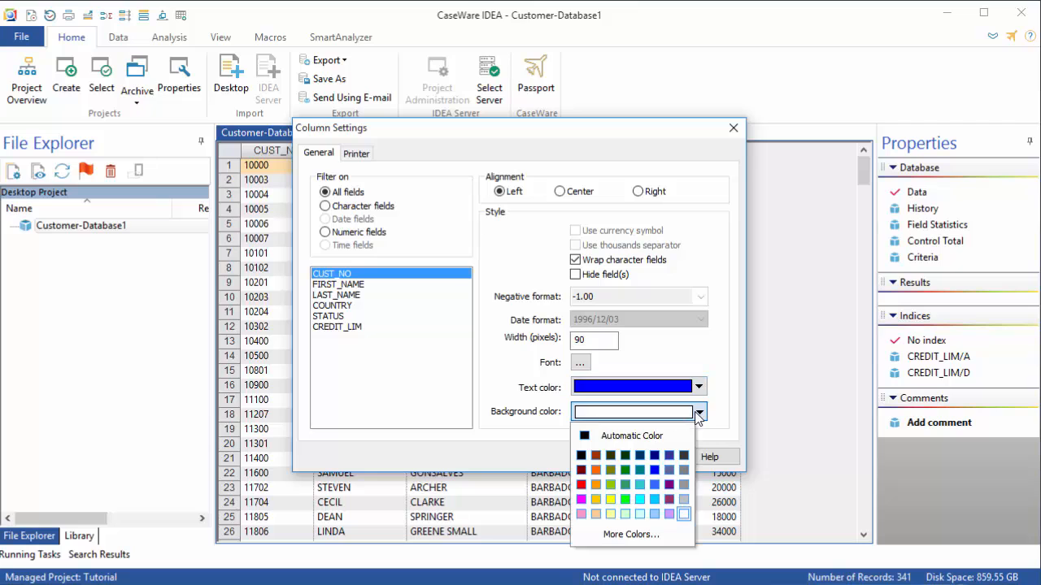
{"action": "left_click", "coordinate": [685, 499]}
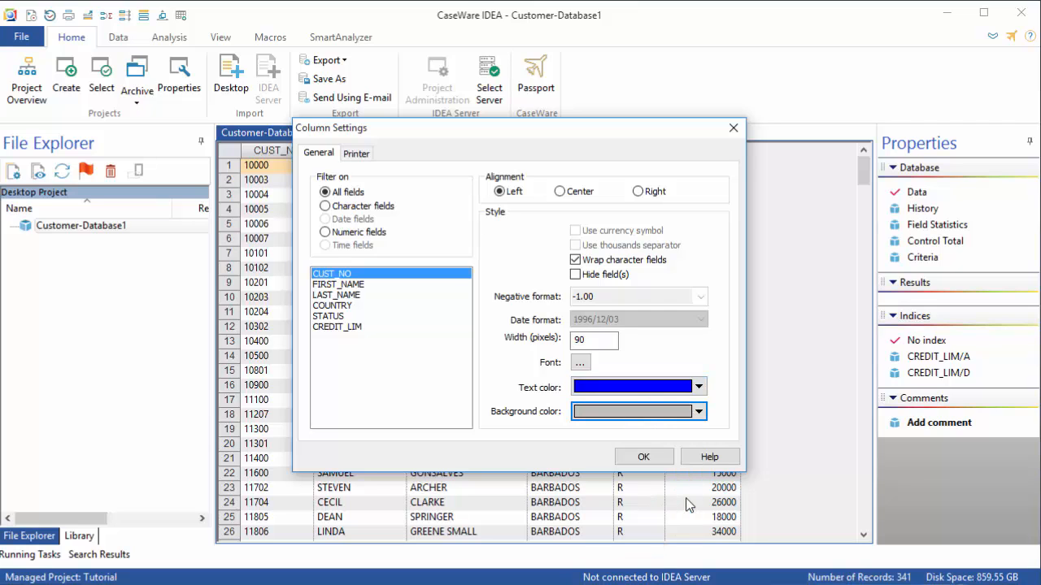
{"action": "left_click", "coordinate": [580, 362]}
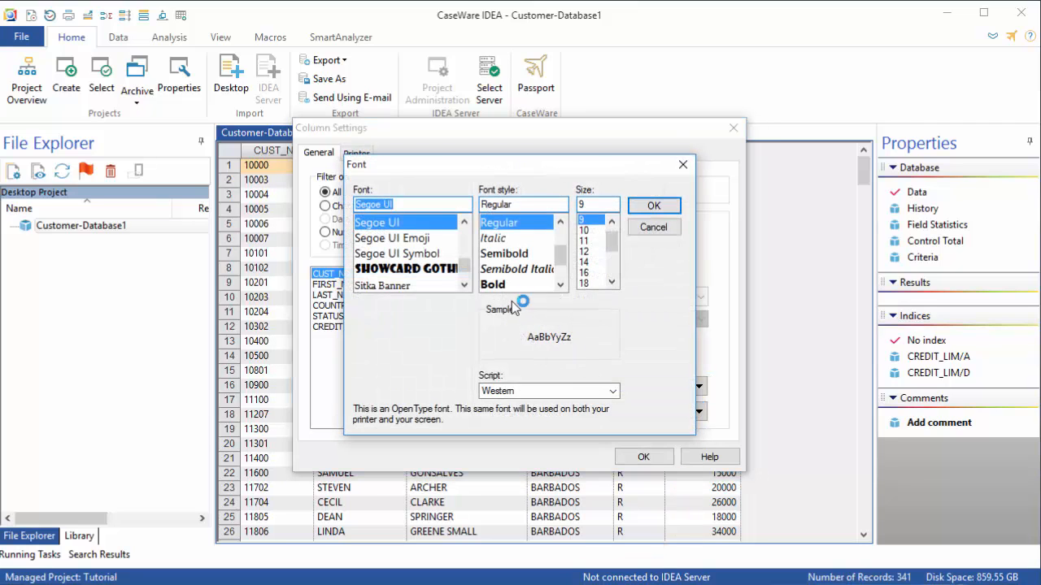
{"action": "left_click", "coordinate": [515, 285]}
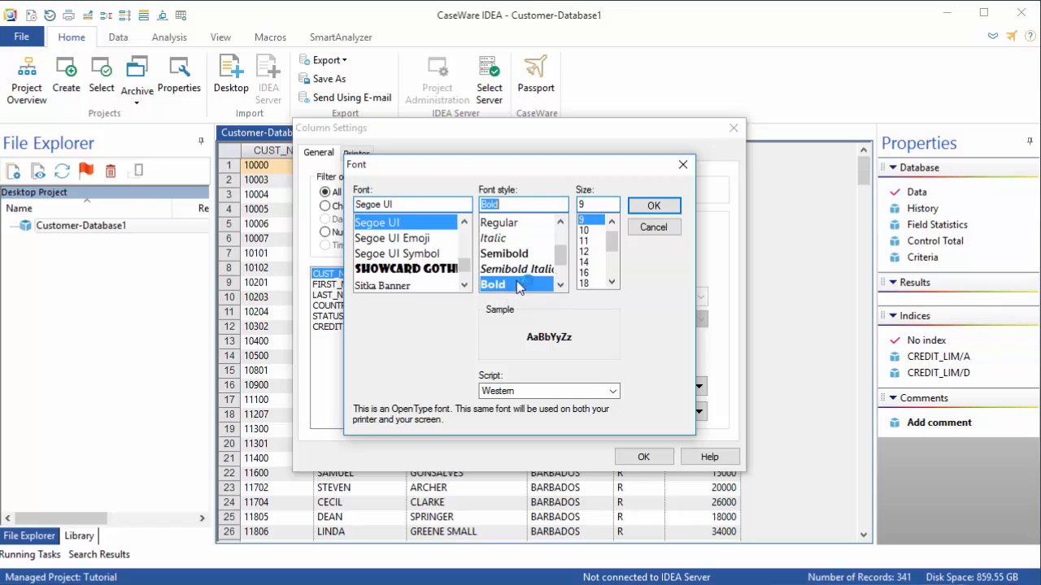
{"action": "left_click", "coordinate": [653, 208]}
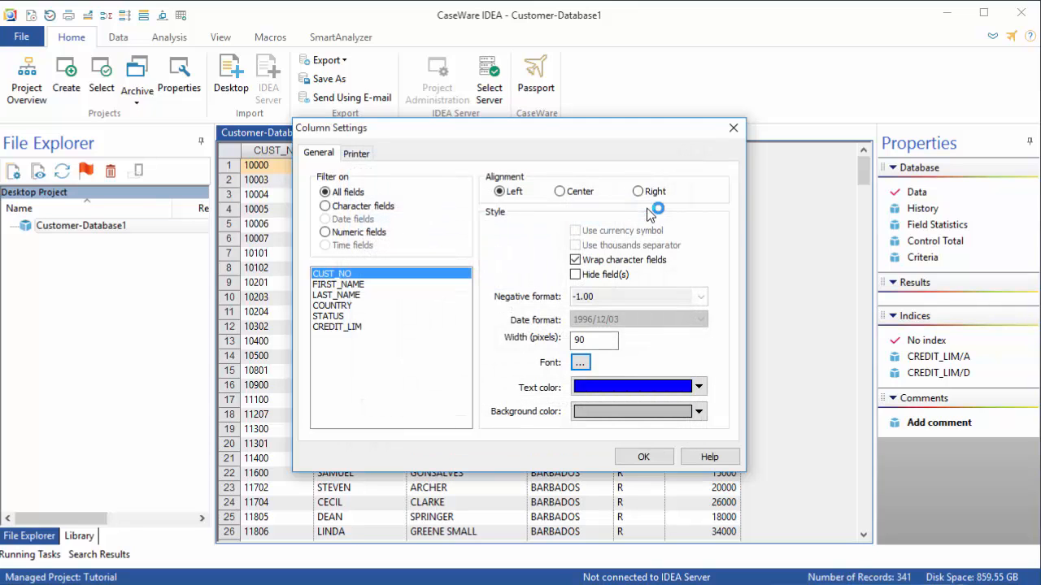
Format the CREDIT_LIM column with purple text, a grey background, the currency symbol and the thousands separator, and apply the column settings
{"action": "left_click", "coordinate": [355, 328]}
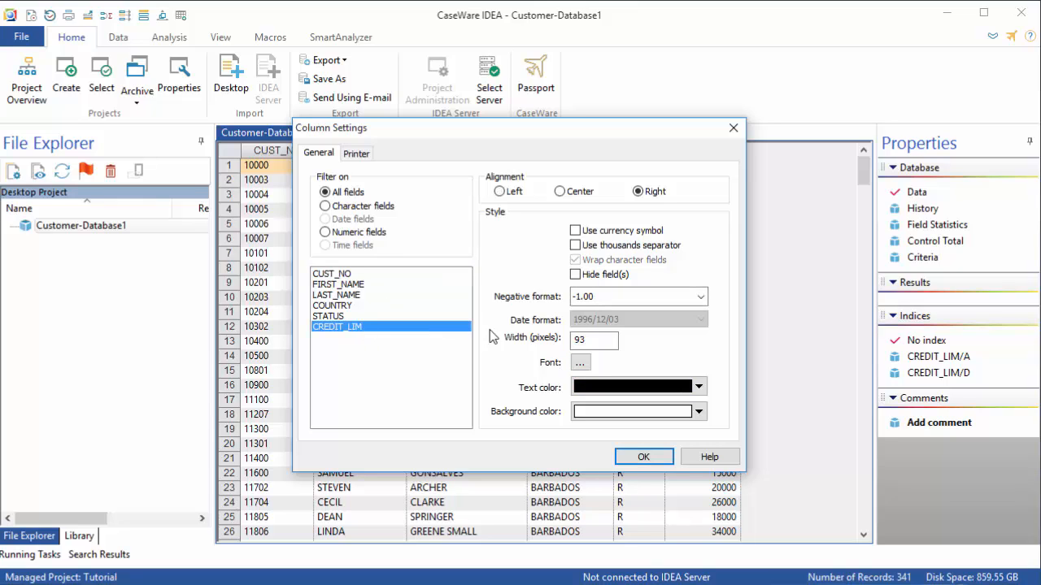
{"action": "left_click", "coordinate": [639, 387]}
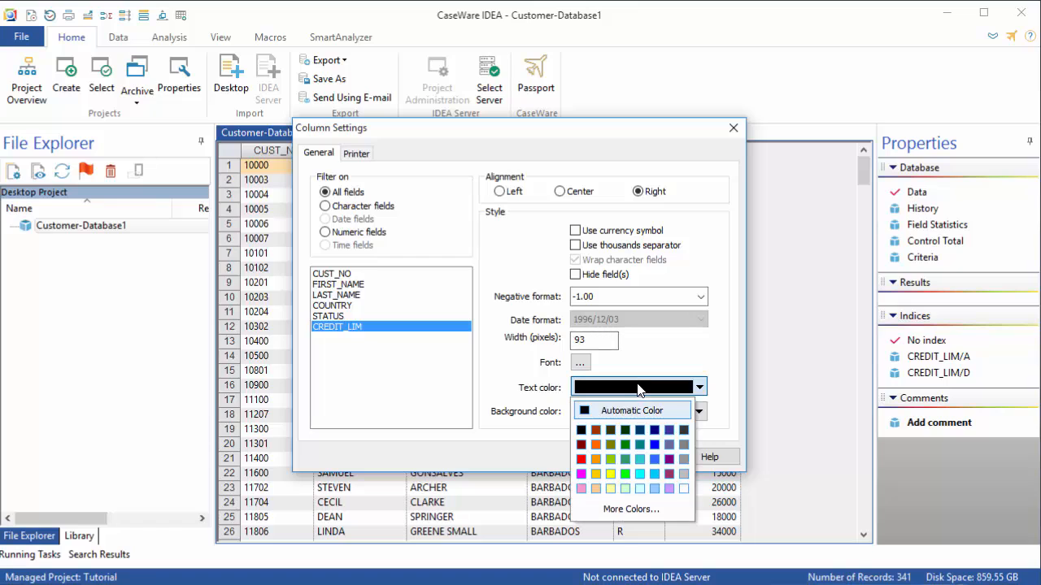
{"action": "left_click", "coordinate": [668, 459]}
{"action": "left_click", "coordinate": [699, 412]}
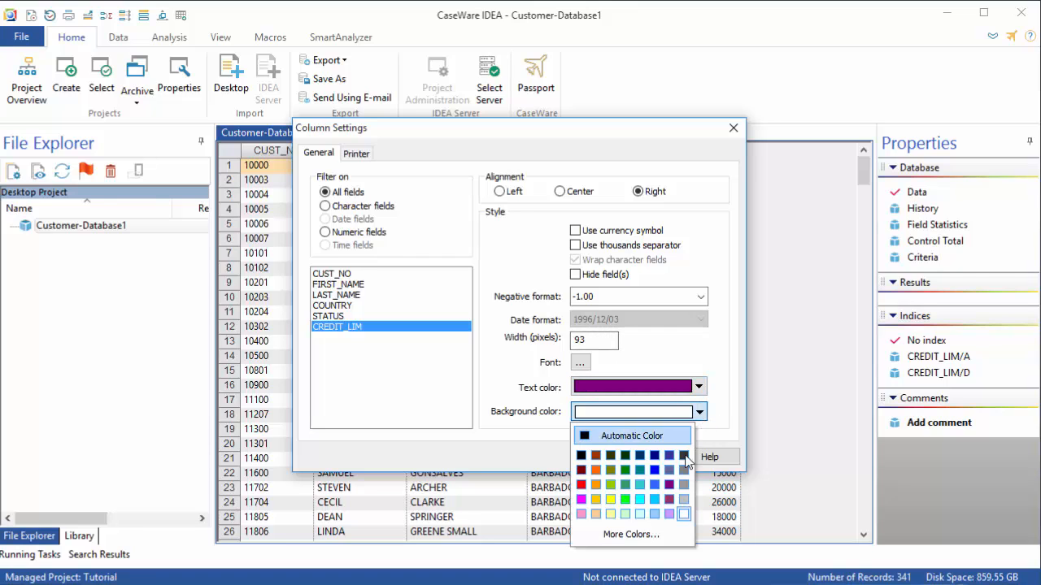
{"action": "left_click", "coordinate": [684, 499]}
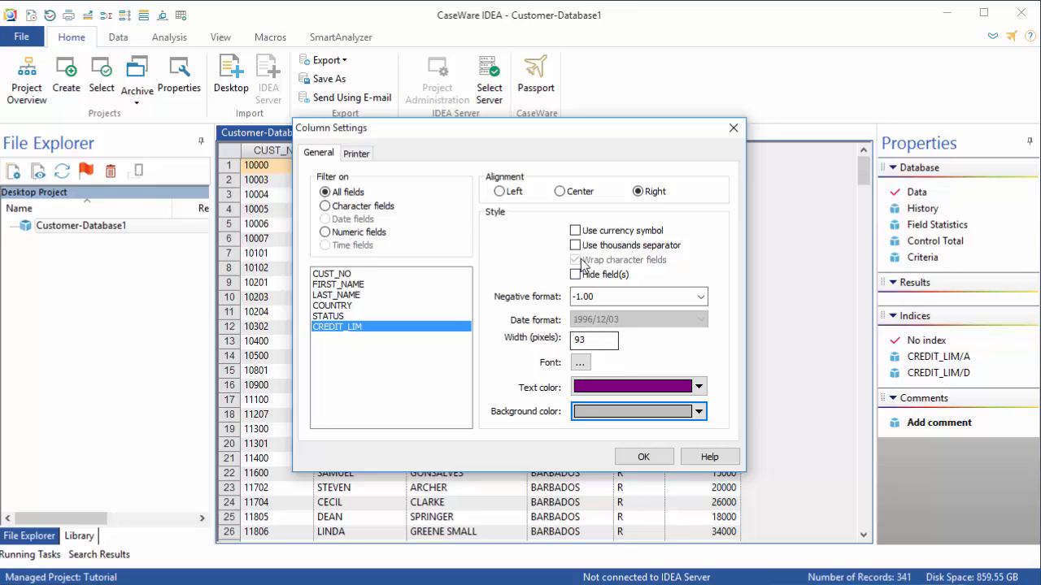
{"action": "left_click", "coordinate": [574, 231]}
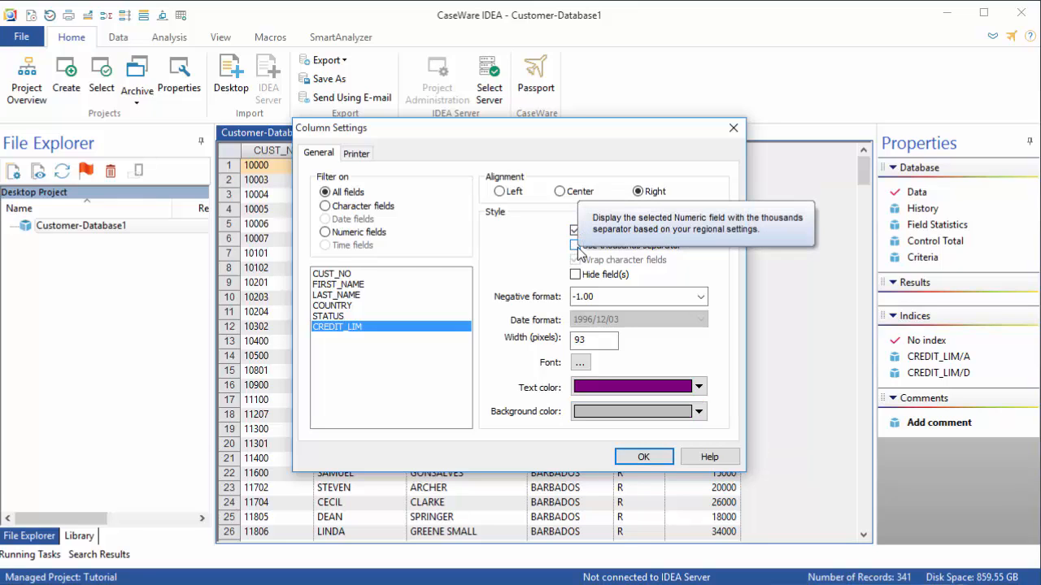
{"action": "left_click", "coordinate": [577, 246]}
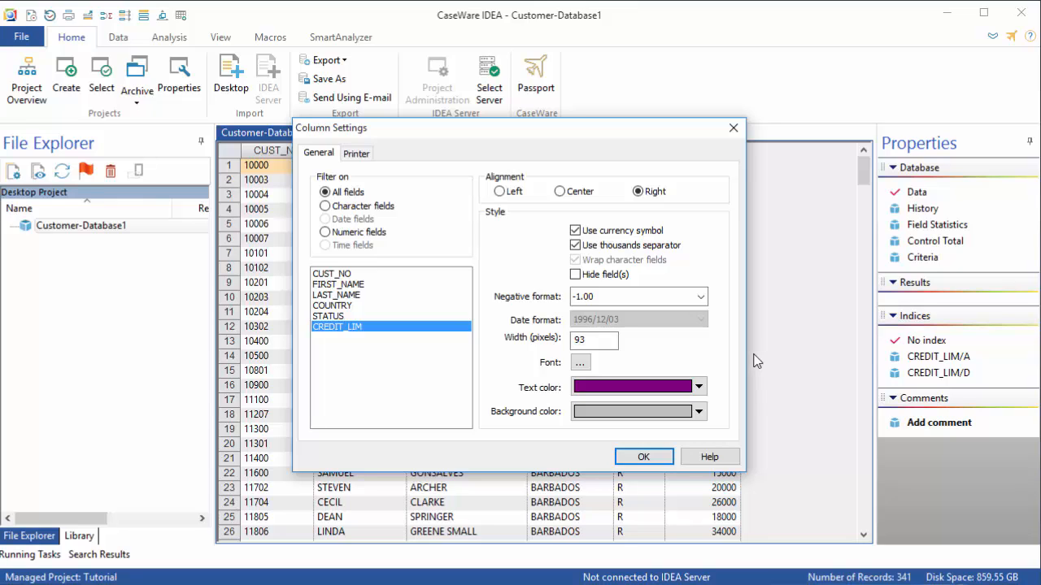
{"action": "left_click", "coordinate": [642, 458]}
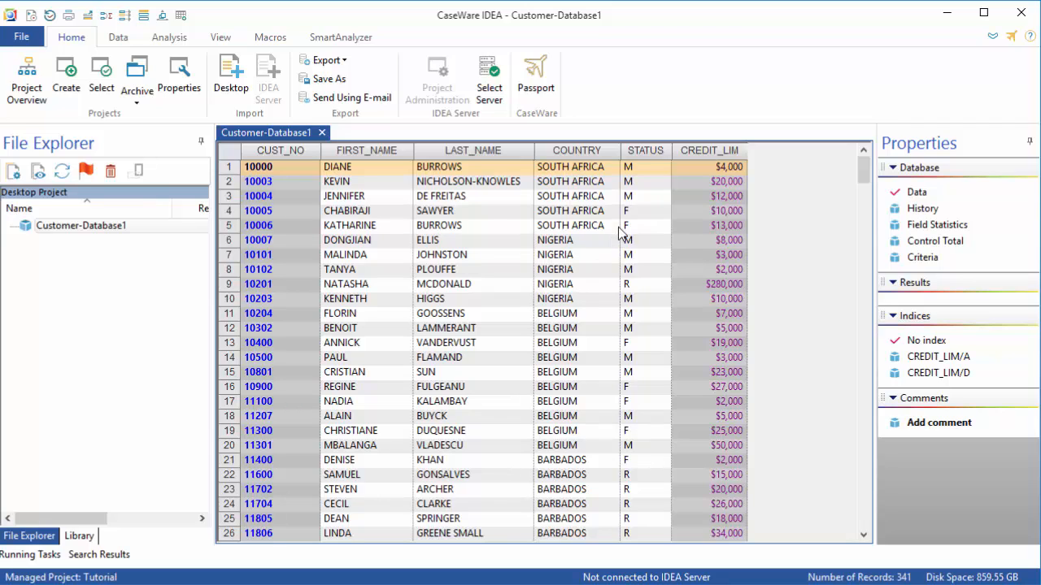
Move the CREDIT_LIM column directly after CUST_NO and reset the database view to its default layout
{"action": "left_click", "coordinate": [693, 152]}
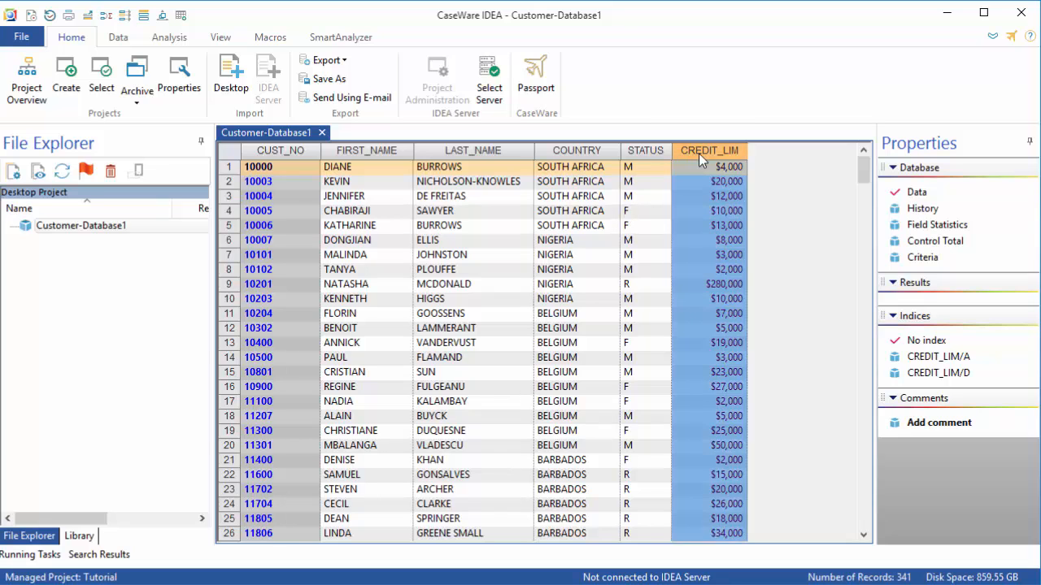
{"action": "left_click_drag", "start_coordinate": [695, 156], "coordinate": [401, 174]}
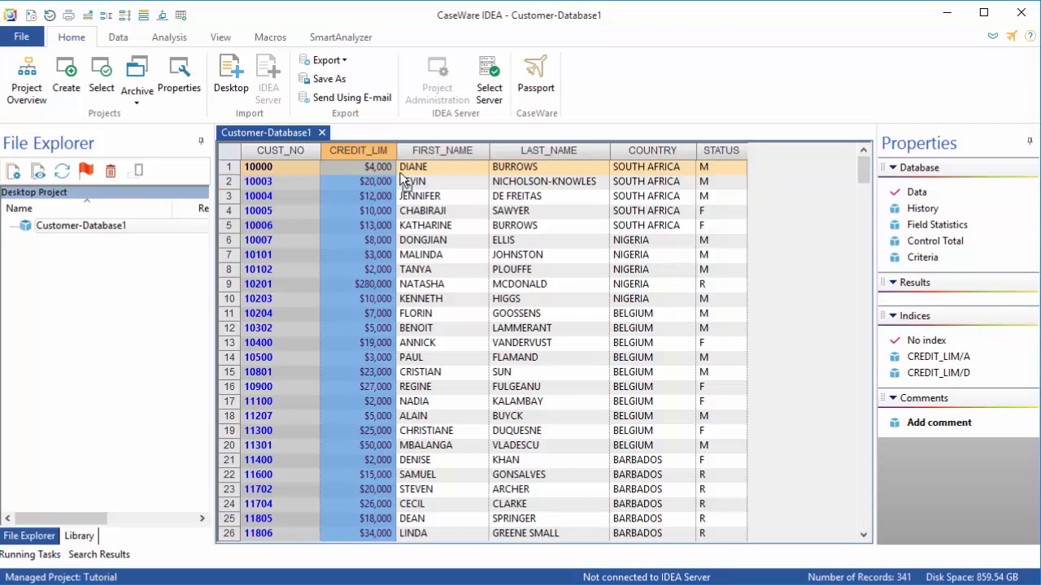
{"action": "left_click", "coordinate": [219, 37]}
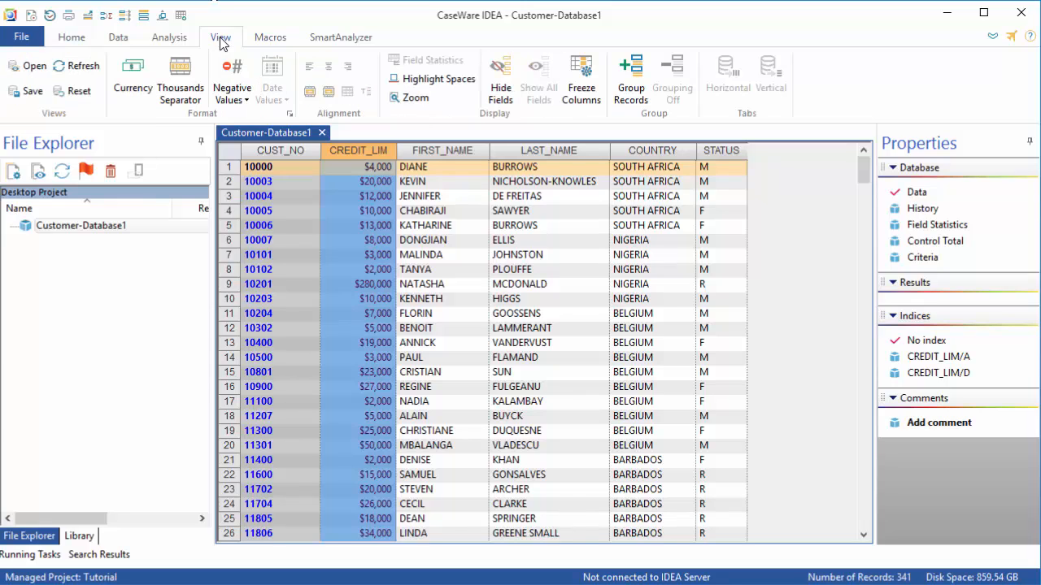
{"action": "left_click", "coordinate": [78, 92]}
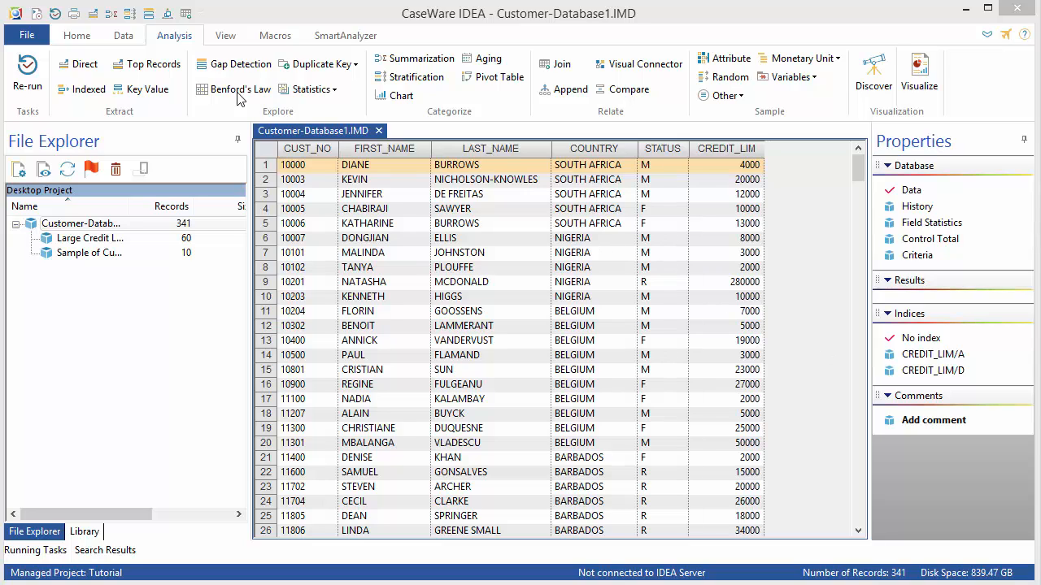
Start a desktop import in Text format with the sales.txt source file and accept the Fixed Length file type
{"action": "left_click", "coordinate": [88, 38]}
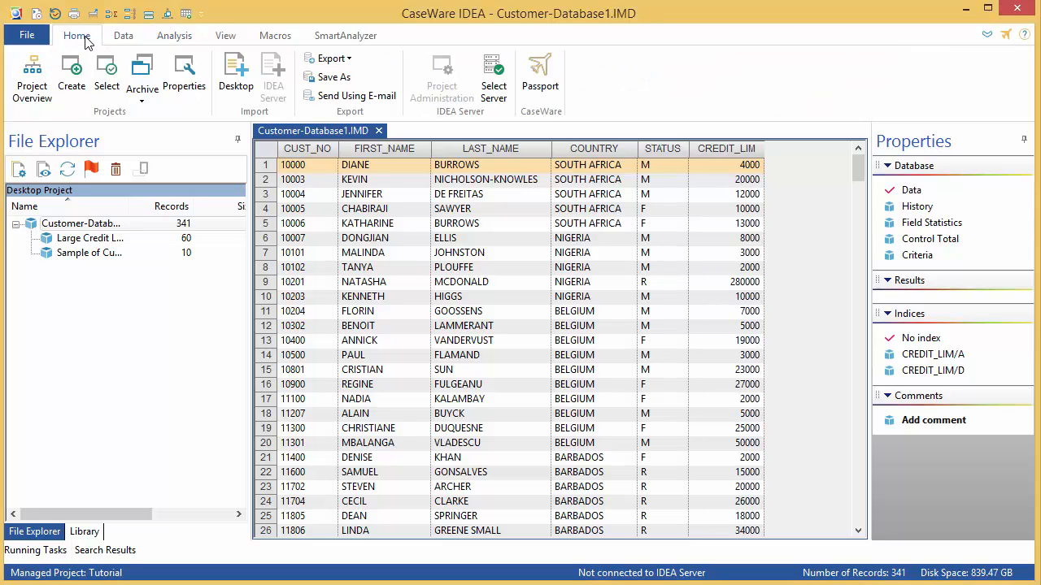
{"action": "left_click", "coordinate": [236, 82]}
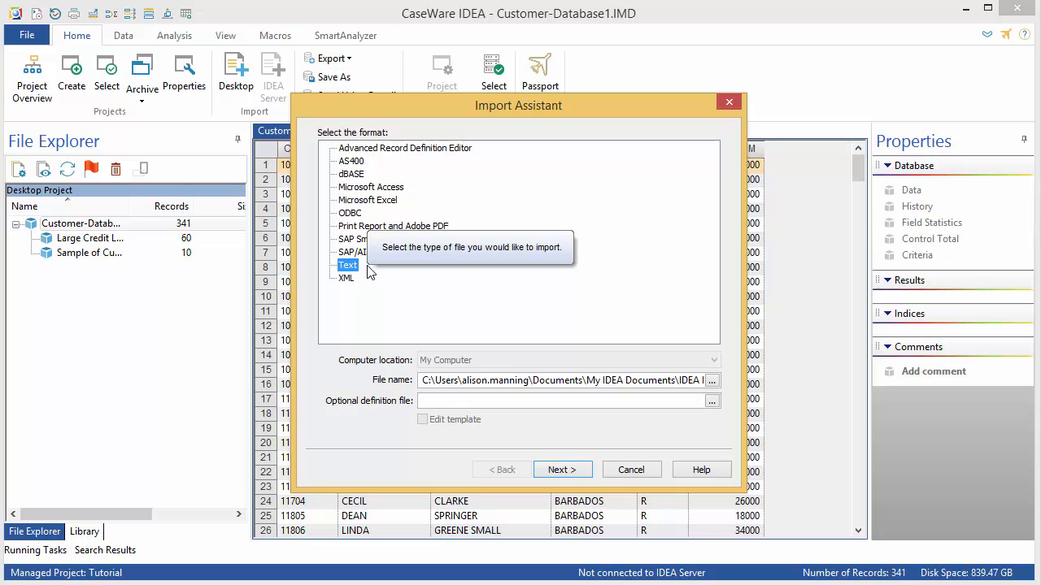
{"action": "left_click", "coordinate": [712, 379]}
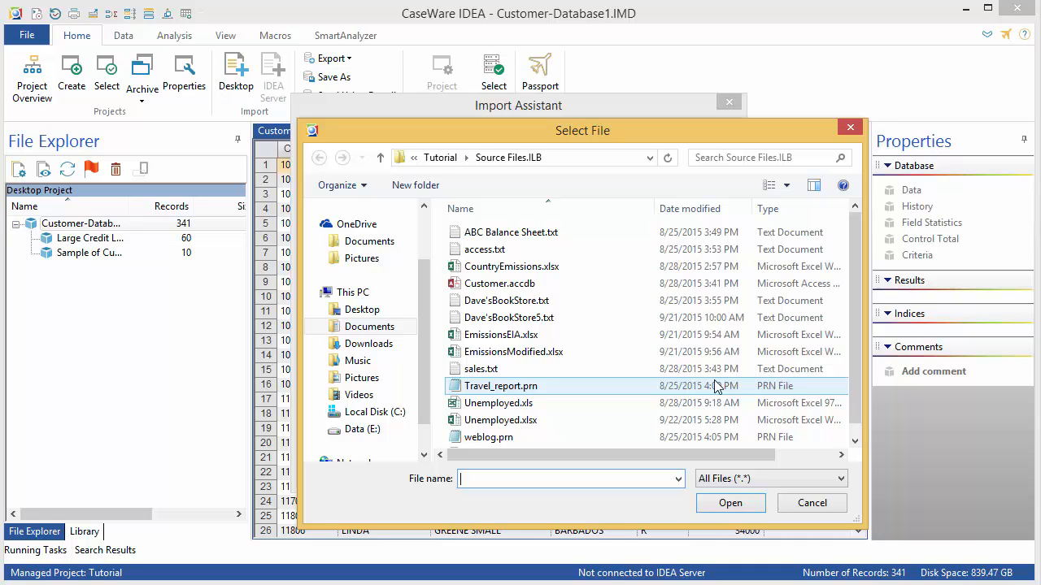
{"action": "left_click", "coordinate": [498, 372]}
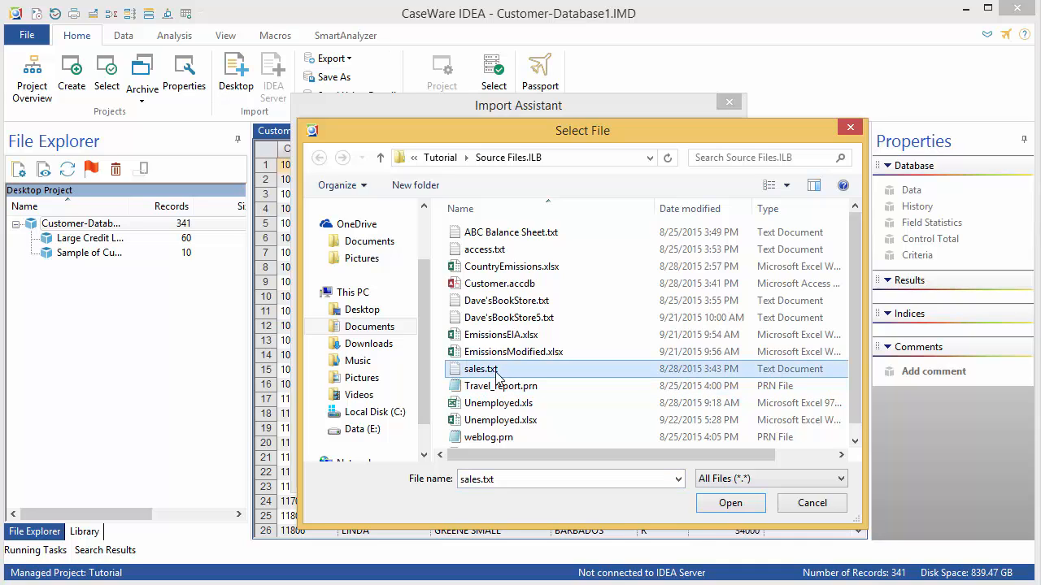
{"action": "left_click", "coordinate": [732, 504]}
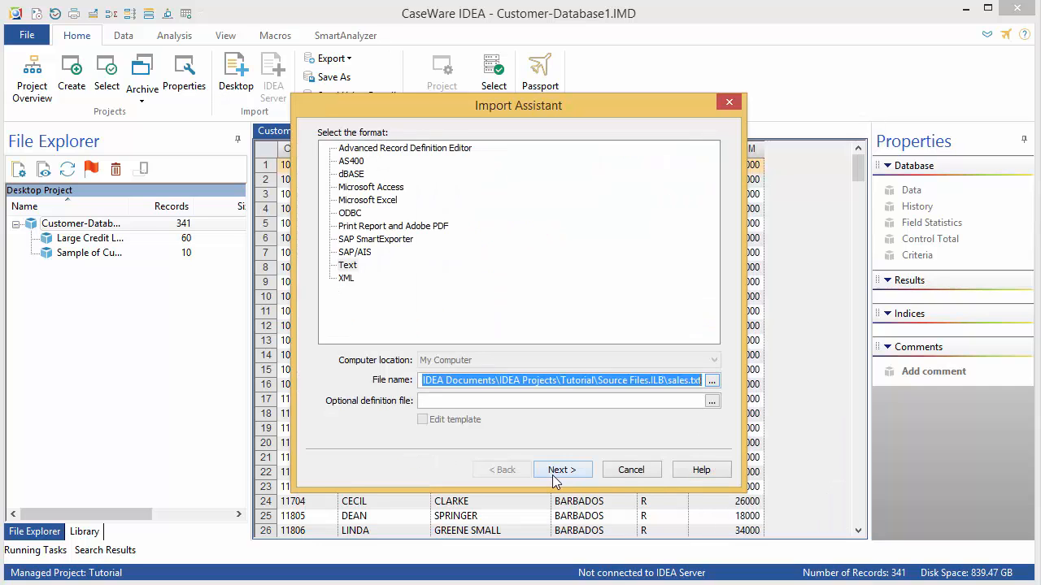
{"action": "left_click", "coordinate": [552, 476]}
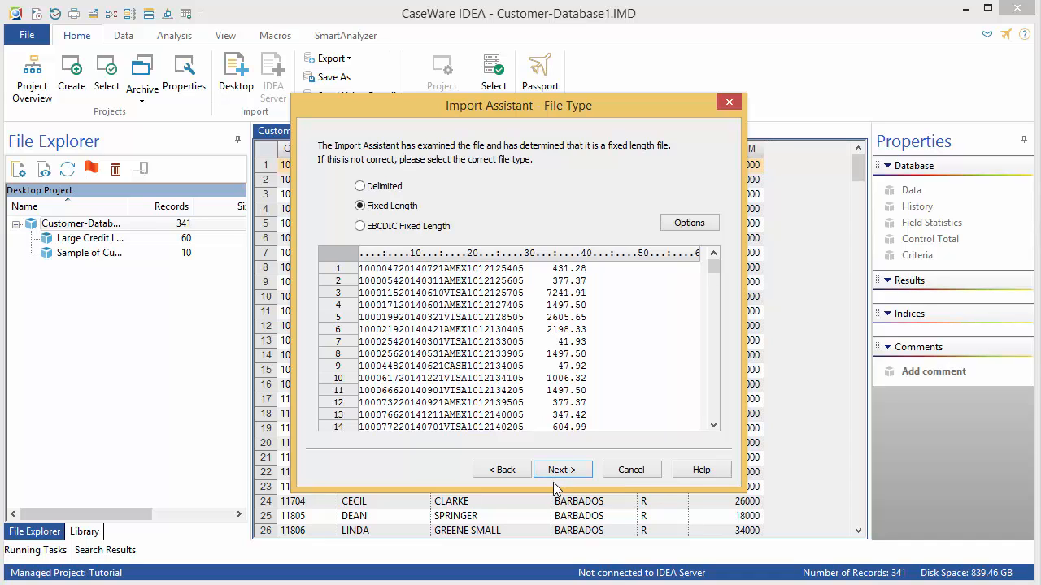
{"action": "left_click", "coordinate": [554, 477]}
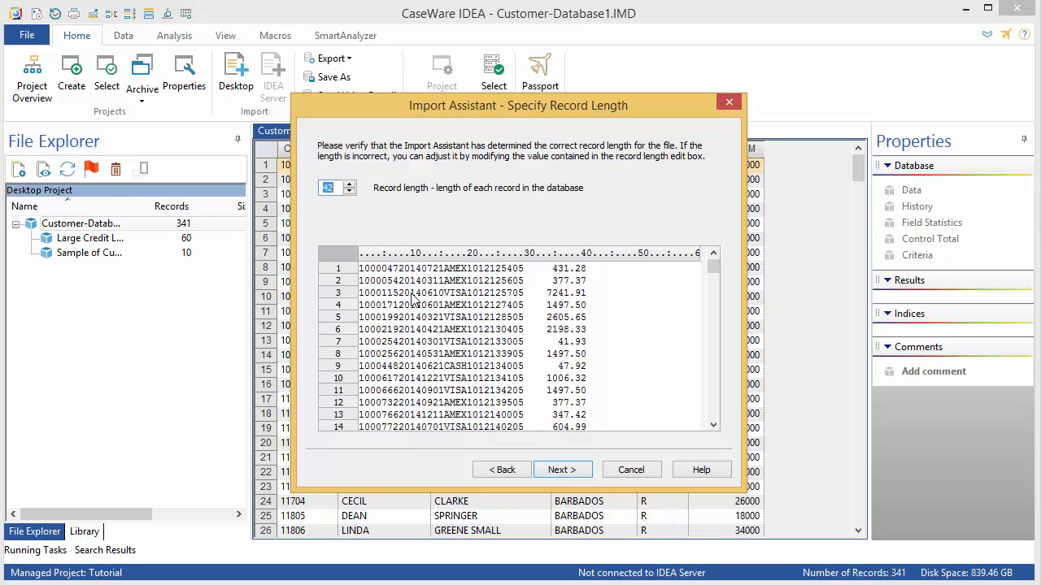
Try a record length of 41, restore it to 42 and accept the record length
{"action": "left_click", "coordinate": [348, 184]}
{"action": "left_click", "coordinate": [350, 192]}
{"action": "left_click", "coordinate": [350, 192]}
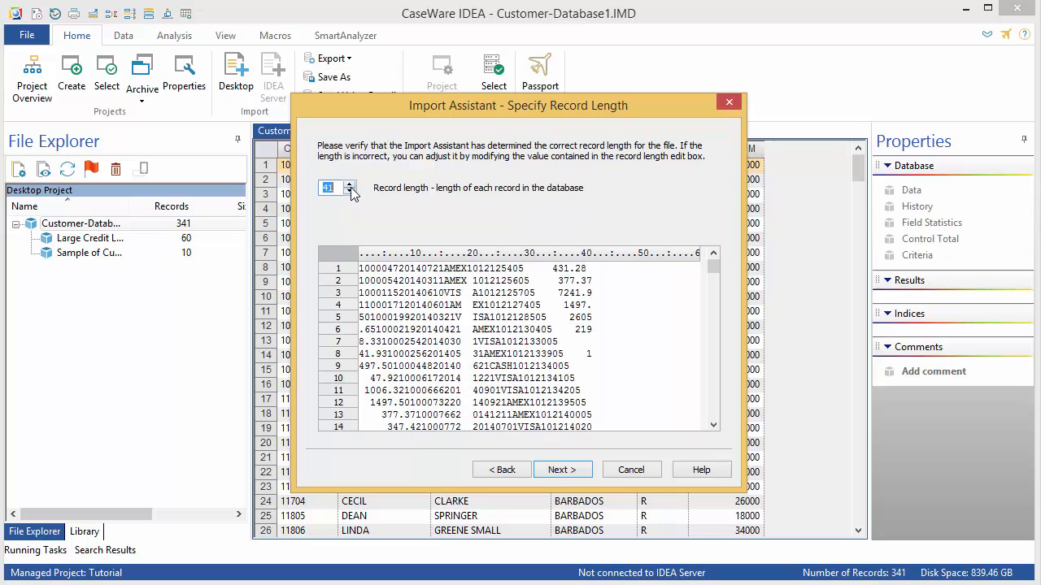
{"action": "left_click", "coordinate": [350, 185]}
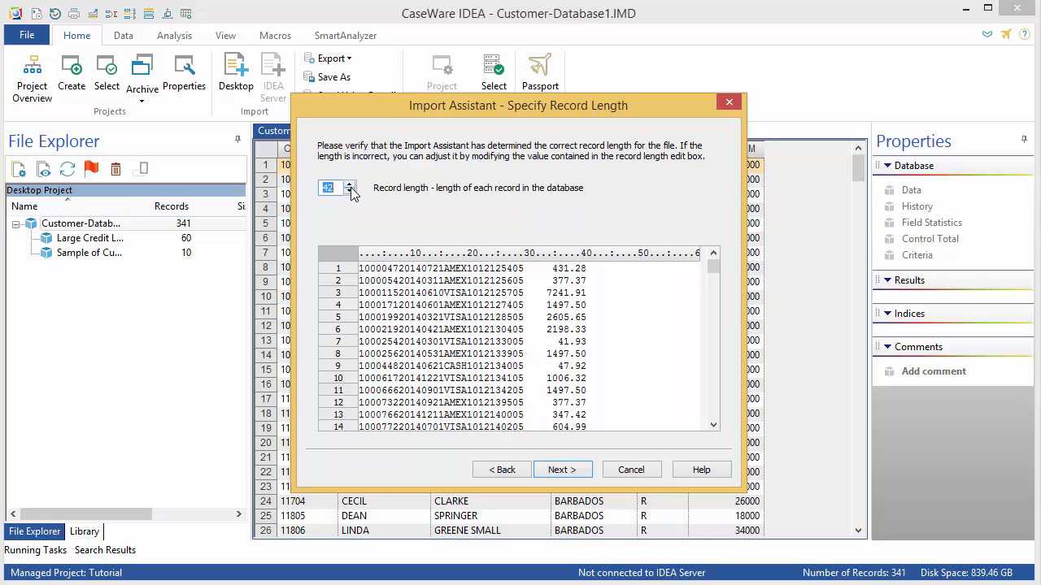
{"action": "left_click", "coordinate": [558, 470]}
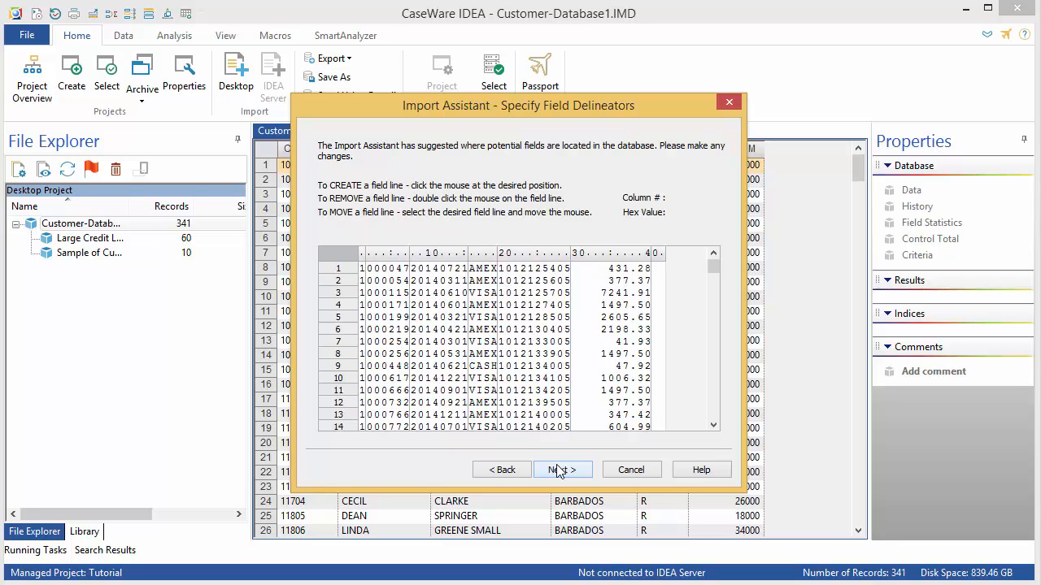
Split the ten-digit block after the payment type into fields of three, five and two digits, and accept the field lines
{"action": "left_click", "coordinate": [367, 343]}
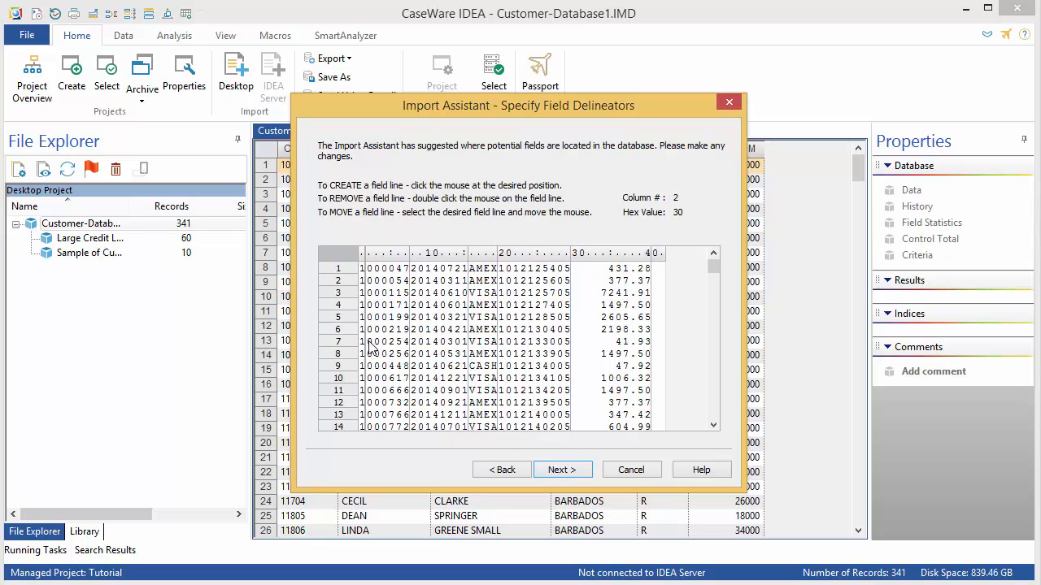
{"action": "double_click", "coordinate": [368, 345]}
{"action": "left_click", "coordinate": [521, 347]}
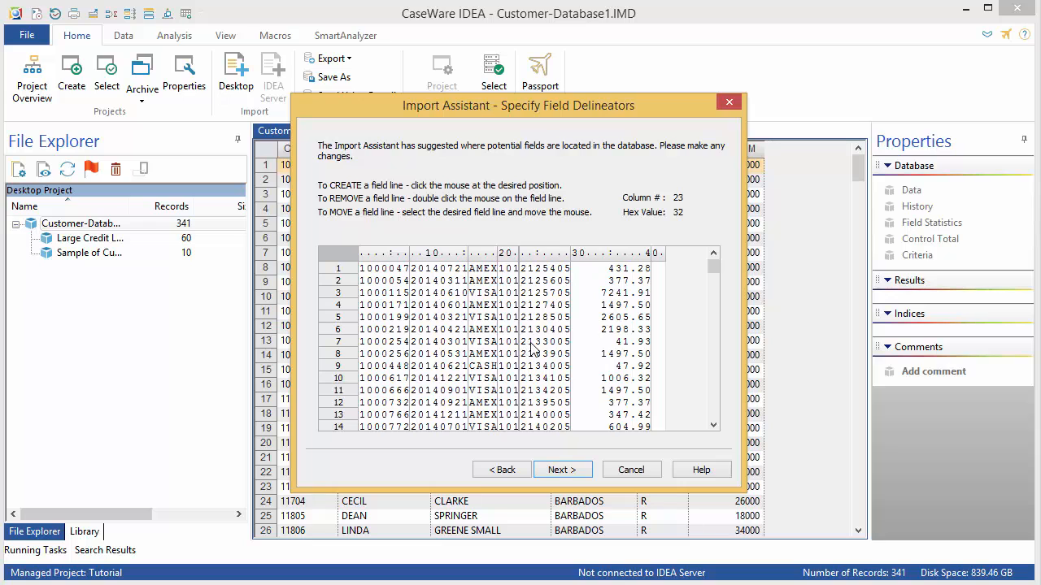
{"action": "left_click", "coordinate": [555, 350]}
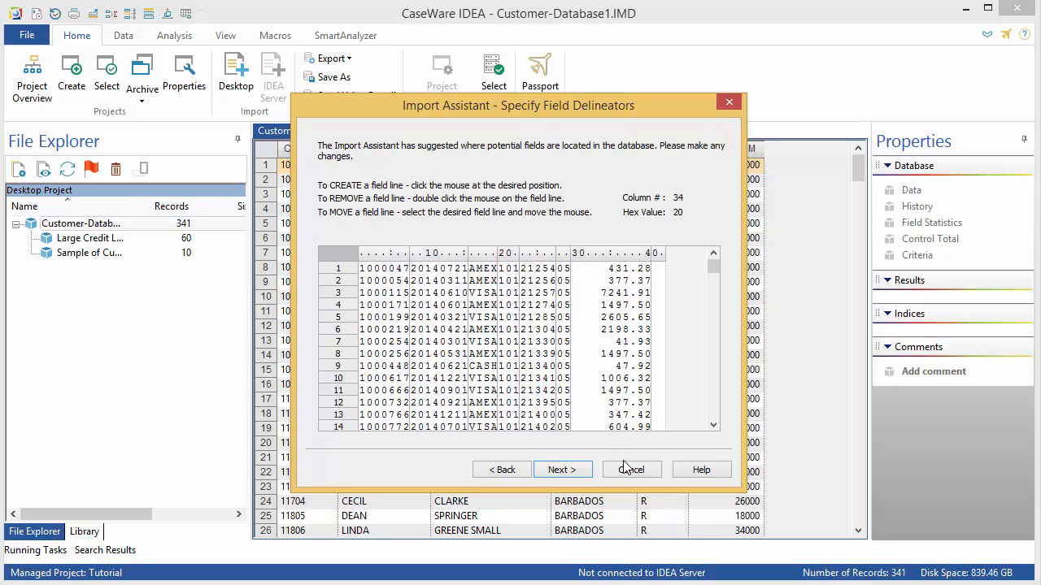
{"action": "left_click", "coordinate": [571, 471]}
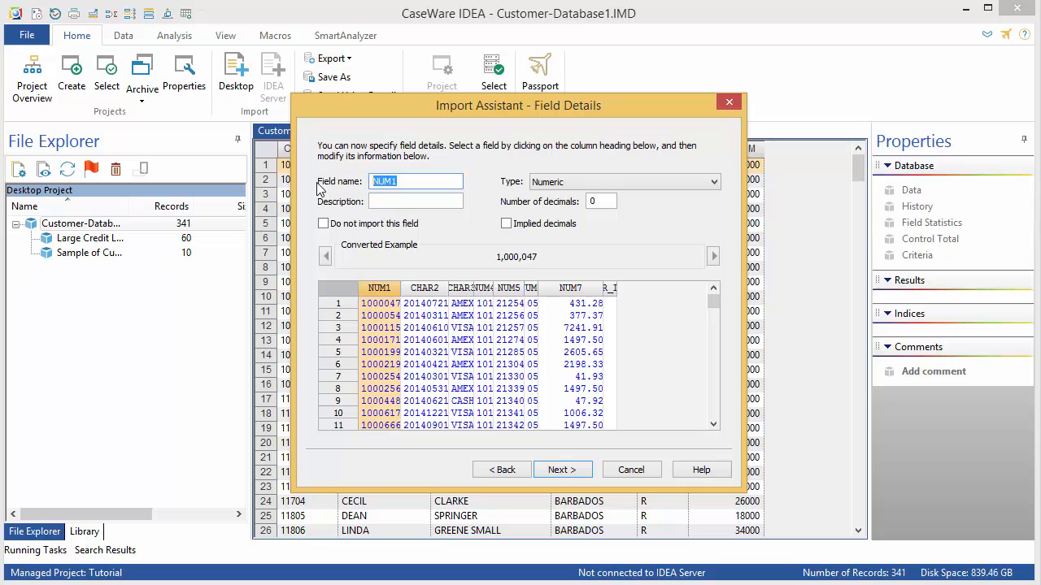
Define the first field as INV_NO with the Character type and the description Invoice Number
{"action": "type", "text": "INV NO"}
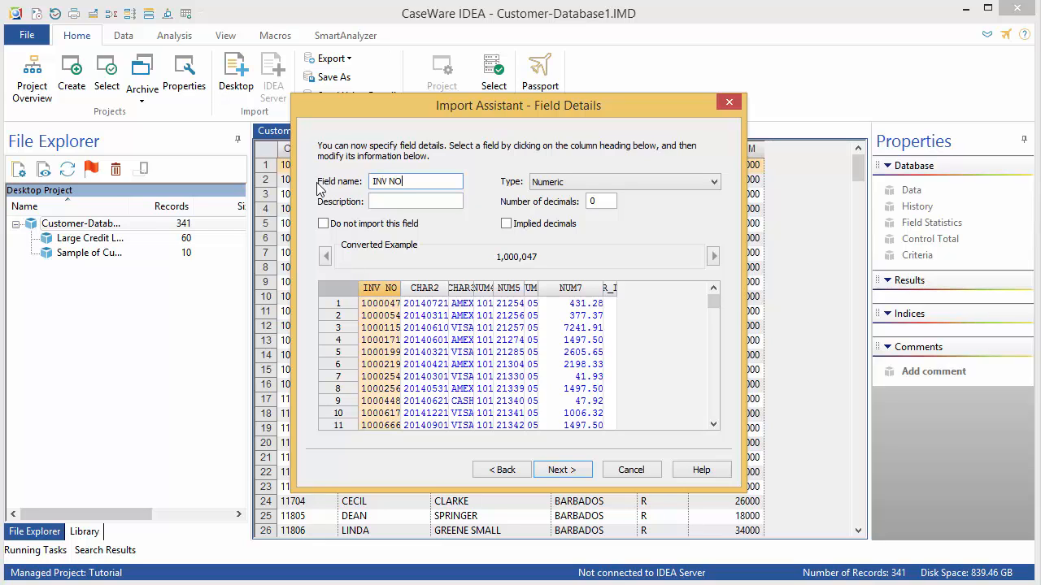
{"action": "left_click", "coordinate": [564, 183]}
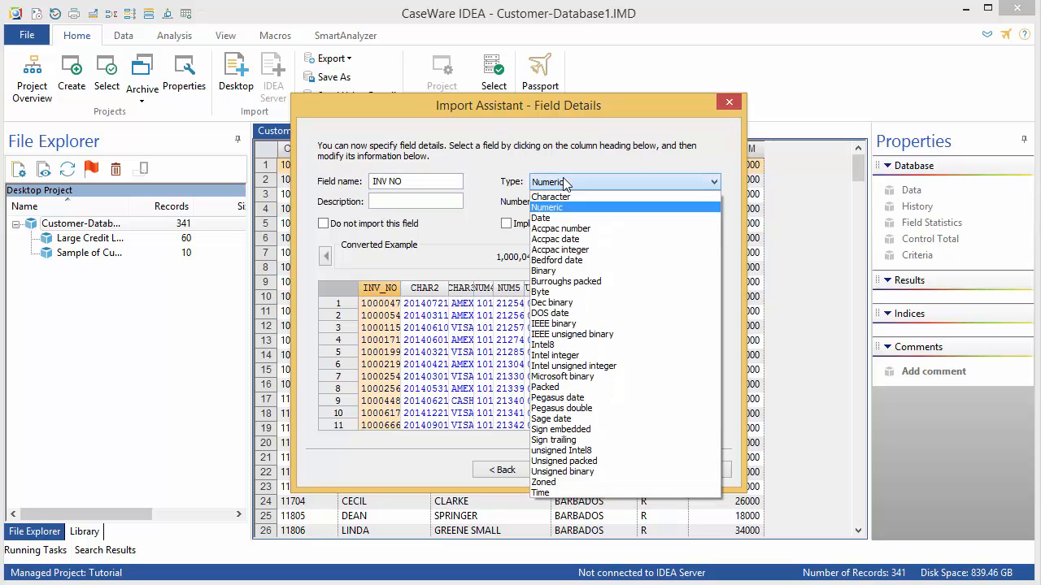
{"action": "left_click", "coordinate": [559, 192]}
{"action": "left_click", "coordinate": [422, 202]}
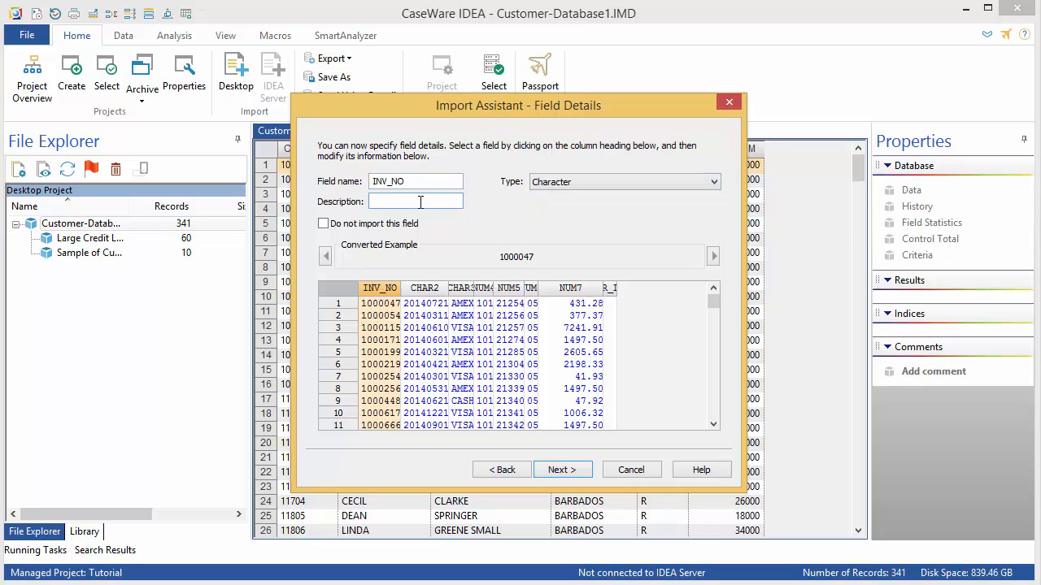
{"action": "type", "text": "Invoice Number"}
Define the CHAR2 field as TRANS_DATE with the Date type, the description Transaction Date and the date mask YYYYMMDD
{"action": "left_click", "coordinate": [420, 290]}
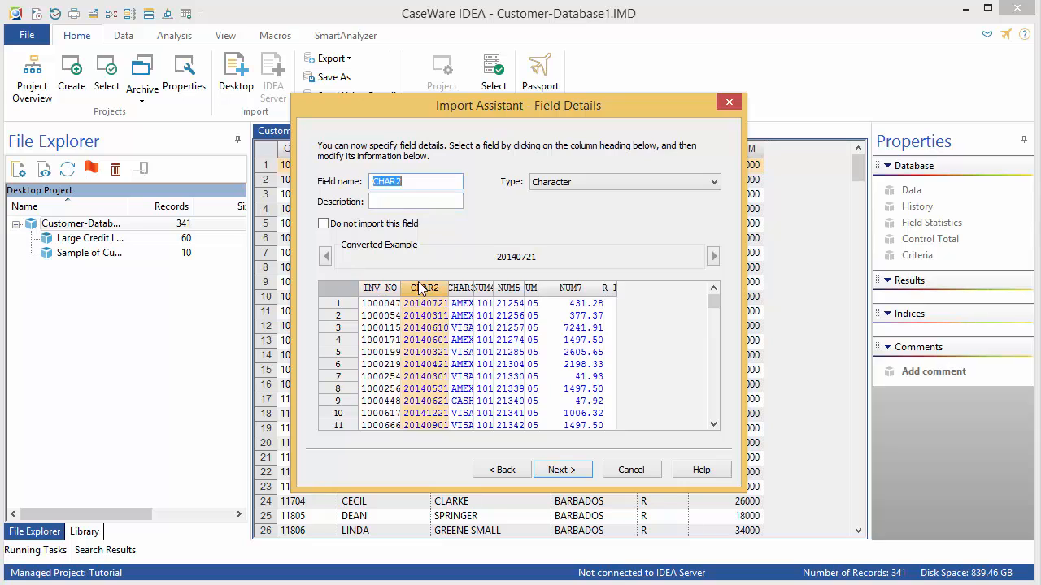
{"action": "type", "text": "TRANS DATE"}
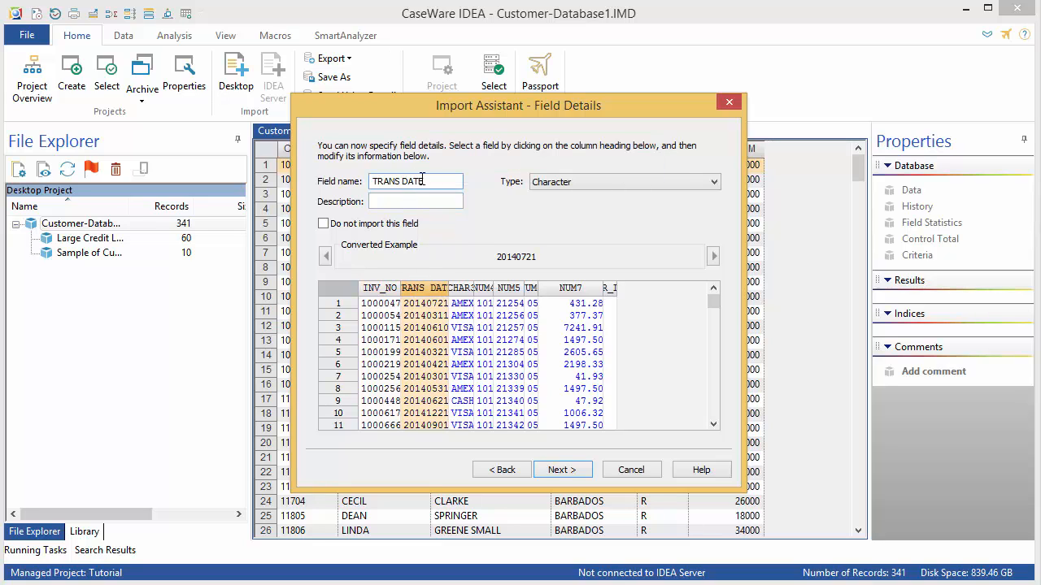
{"action": "left_click", "coordinate": [581, 181]}
{"action": "left_click", "coordinate": [561, 289]}
{"action": "left_click", "coordinate": [387, 201]}
{"action": "type", "text": "Tra"}
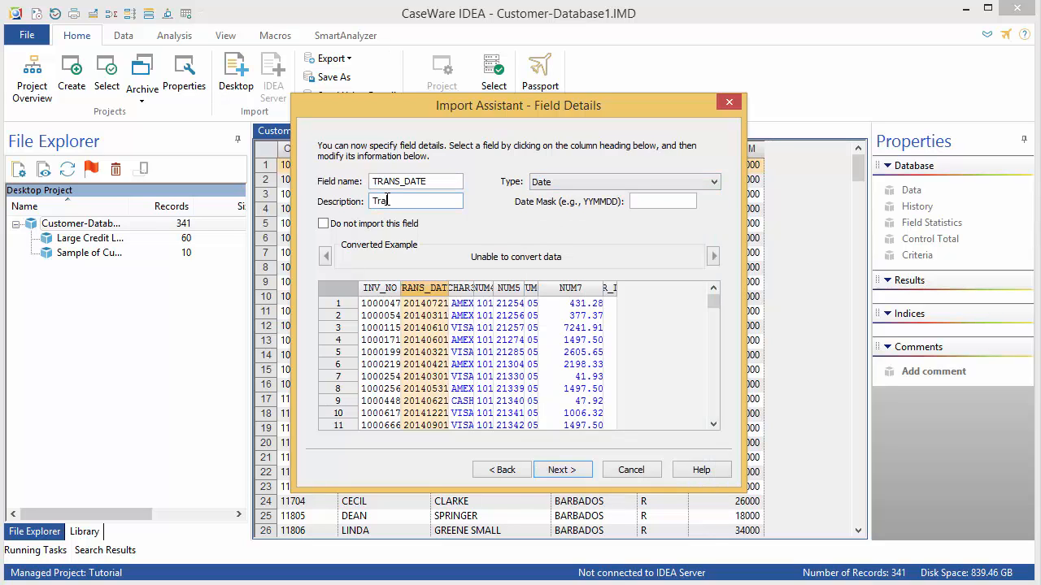
{"action": "type", "text": "nsaction Date"}
{"action": "left_click", "coordinate": [653, 196]}
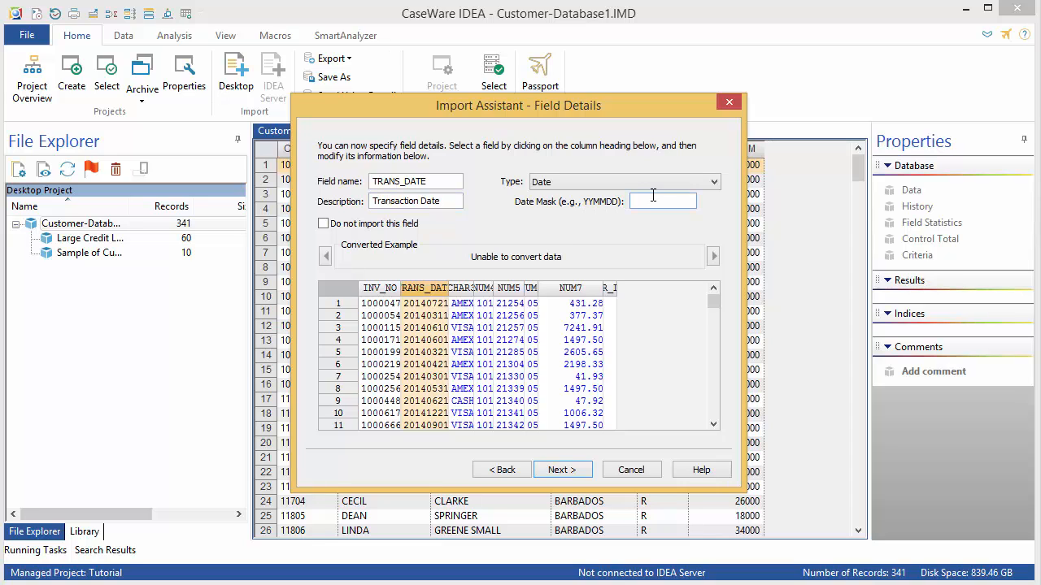
{"action": "type", "text": "YYYYMMDD"}
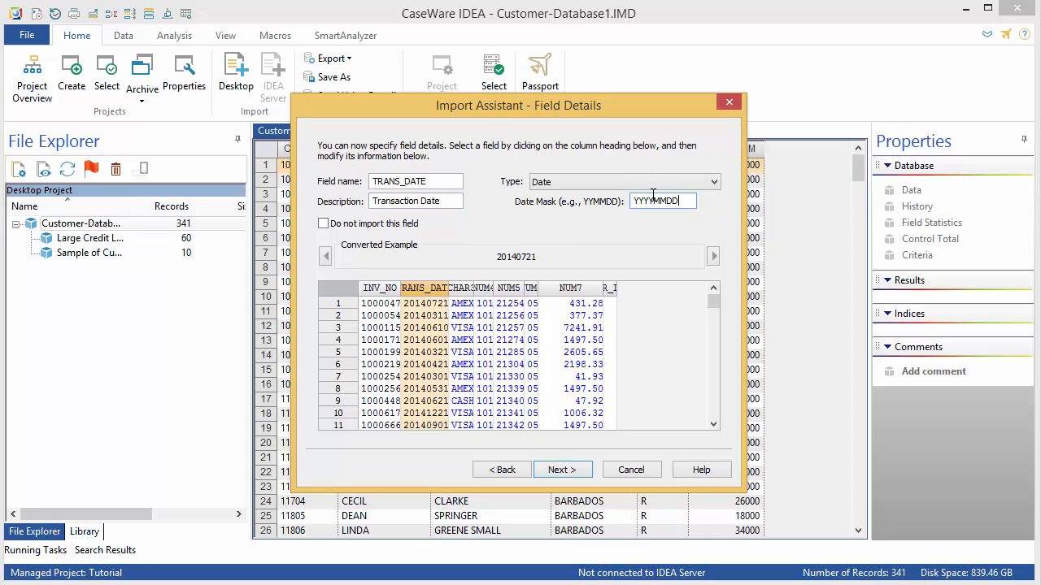
Name the last numeric field AMOUNT and describe it as Transaction Amount
{"action": "left_click", "coordinate": [570, 287]}
{"action": "type", "text": "AMOUNT"}
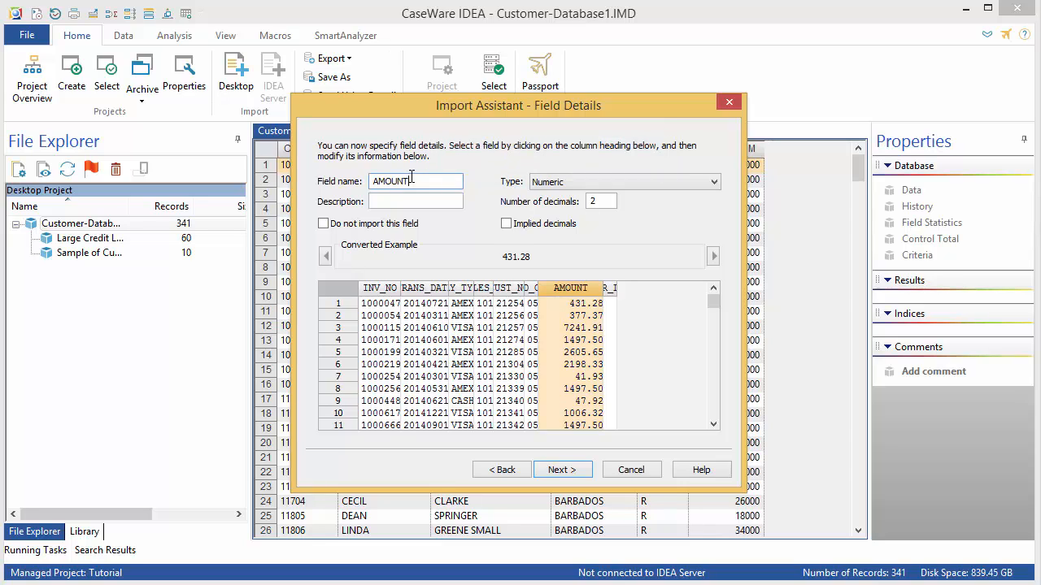
{"action": "left_click", "coordinate": [402, 205]}
{"action": "type", "text": "Transaction A"}
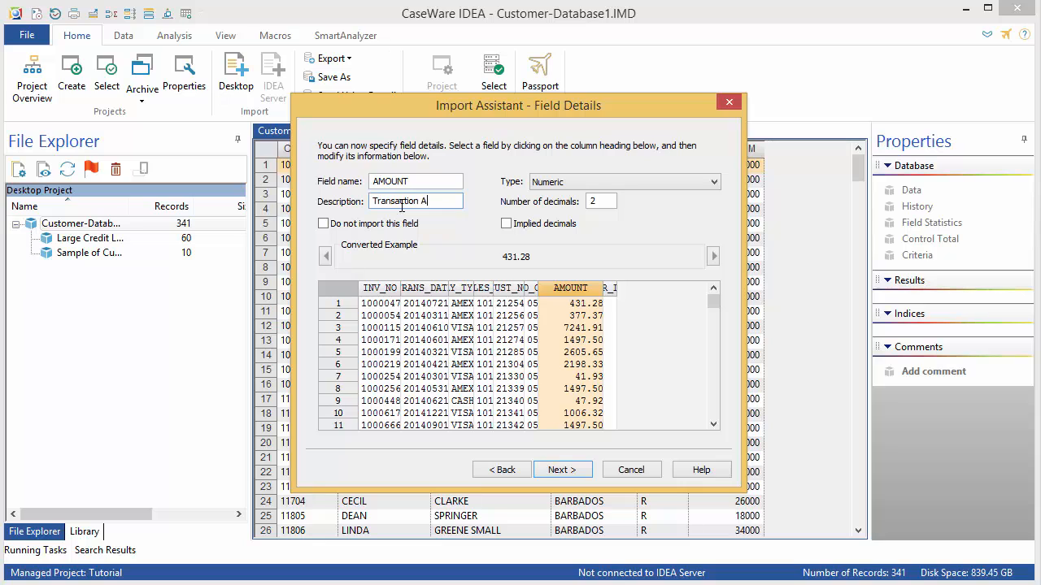
{"action": "type", "text": "mount"}
Accept the field details and continue without creating additional fields or entering import criteria
{"action": "left_click", "coordinate": [563, 470]}
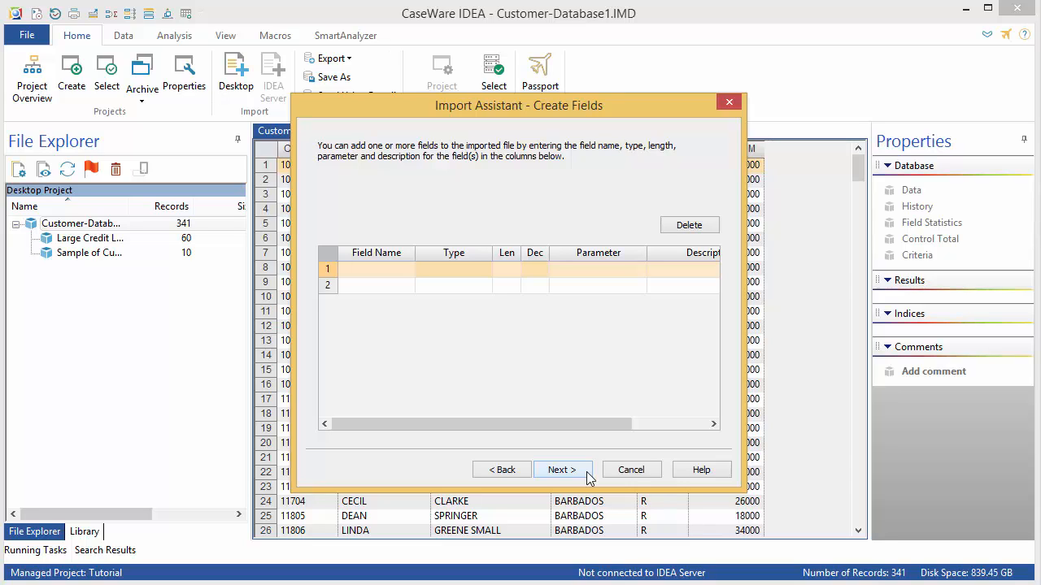
{"action": "left_click", "coordinate": [586, 472]}
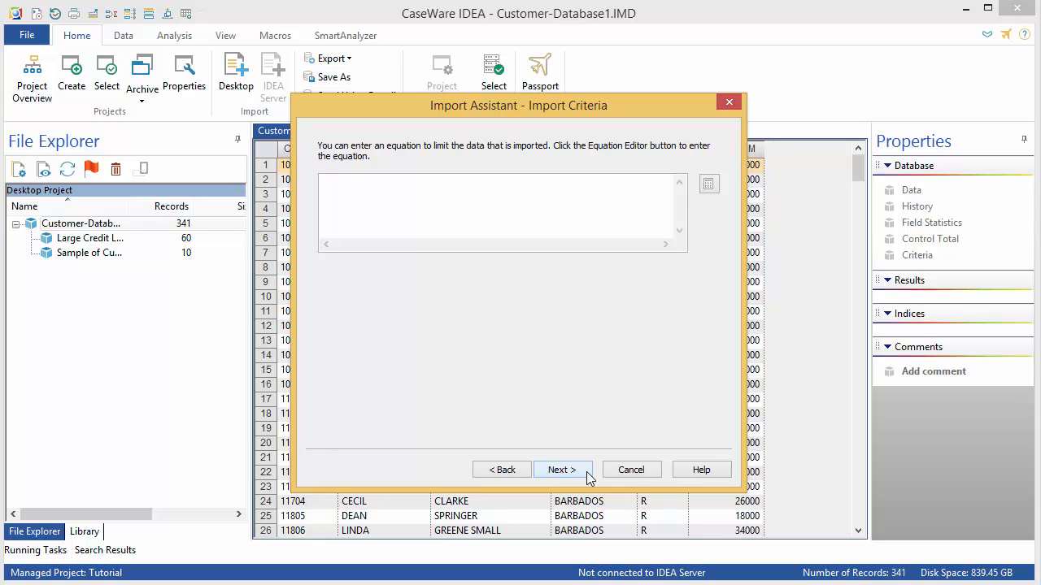
{"action": "left_click", "coordinate": [562, 470]}
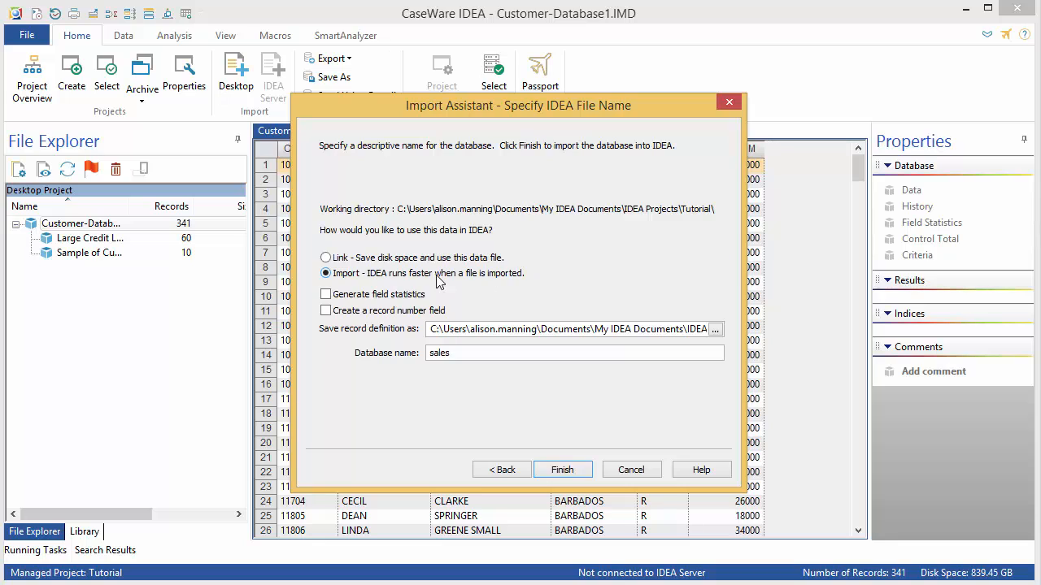
Enable field statistics generation, check the record definition path, name the database Sales Transactions and finish the import
{"action": "left_click", "coordinate": [353, 297]}
{"action": "left_click", "coordinate": [653, 328]}
{"action": "key", "text": "End"}
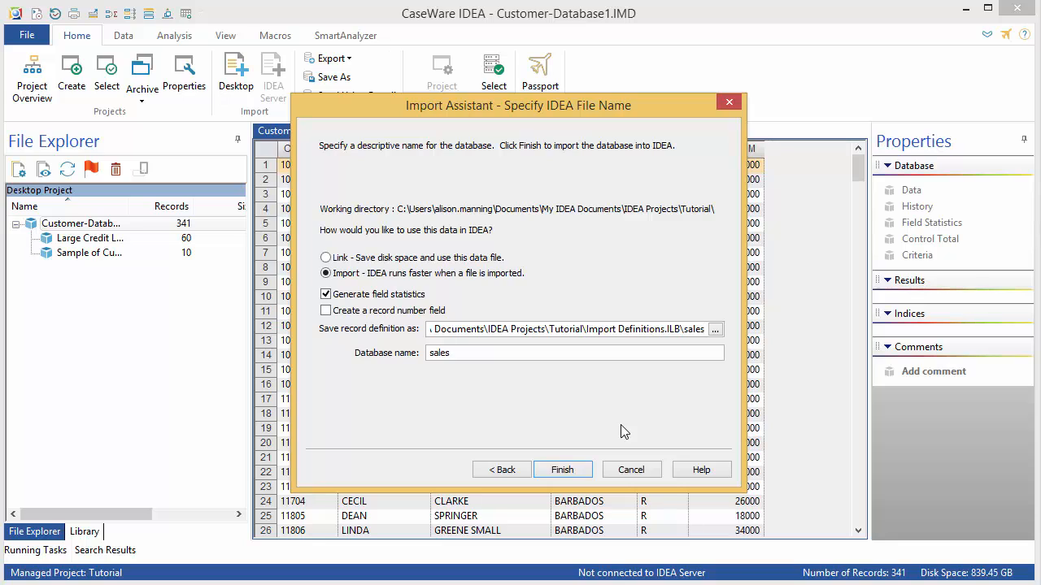
{"action": "left_click_drag", "start_coordinate": [456, 353], "coordinate": [370, 355]}
{"action": "type", "text": "Sales Tranactions"}
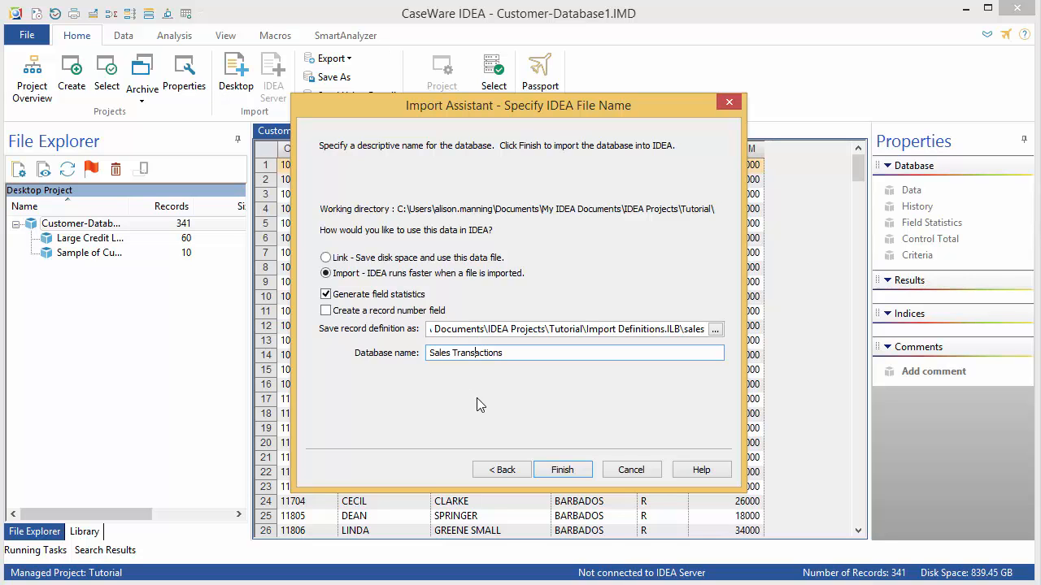
{"action": "left_click", "coordinate": [547, 471]}
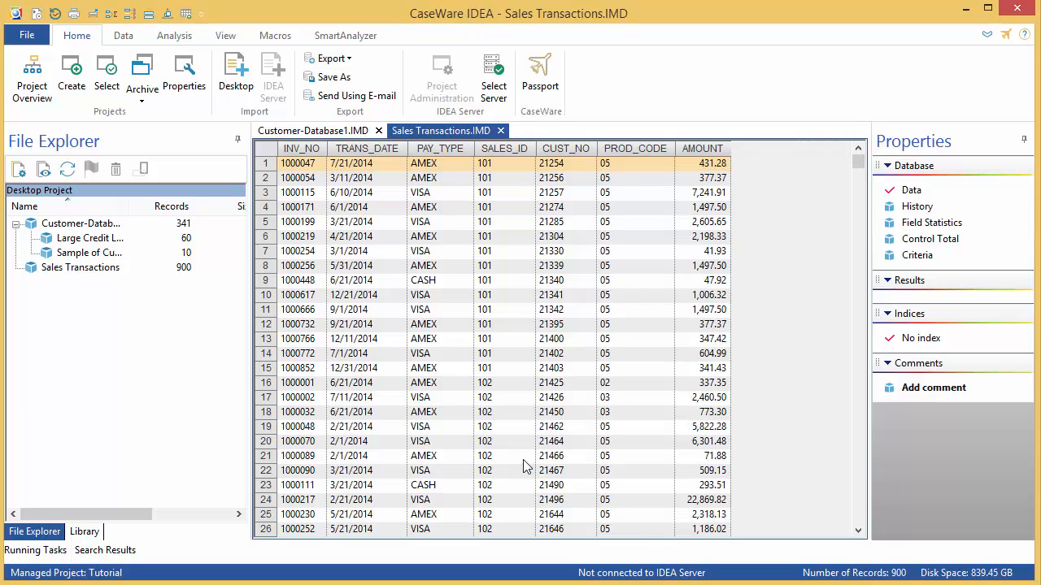
Set the control total of the Sales Transactions database to the AMOUNT field
{"action": "left_click", "coordinate": [904, 241]}
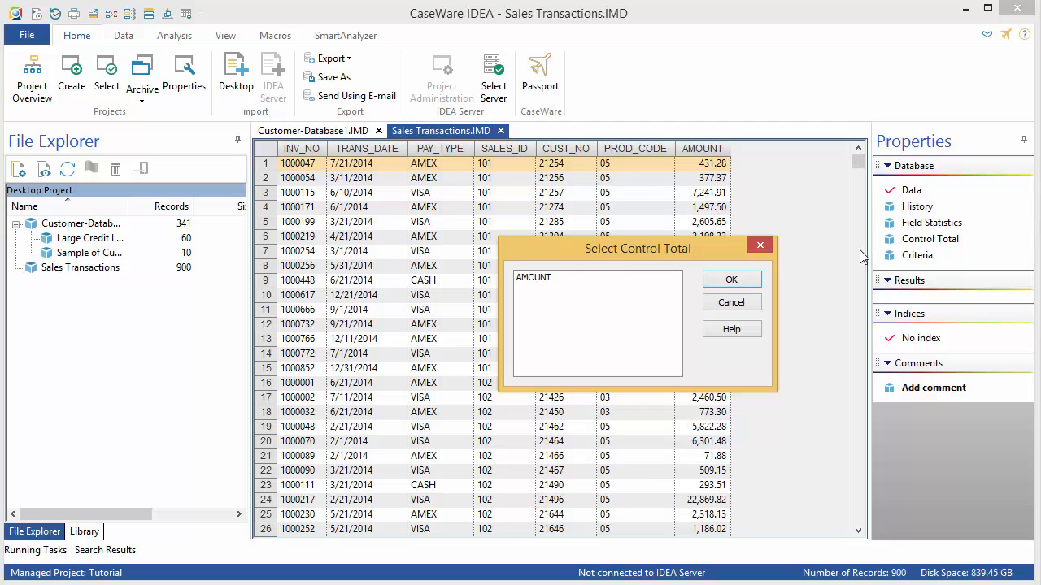
{"action": "left_click", "coordinate": [561, 279]}
{"action": "left_click", "coordinate": [755, 281]}
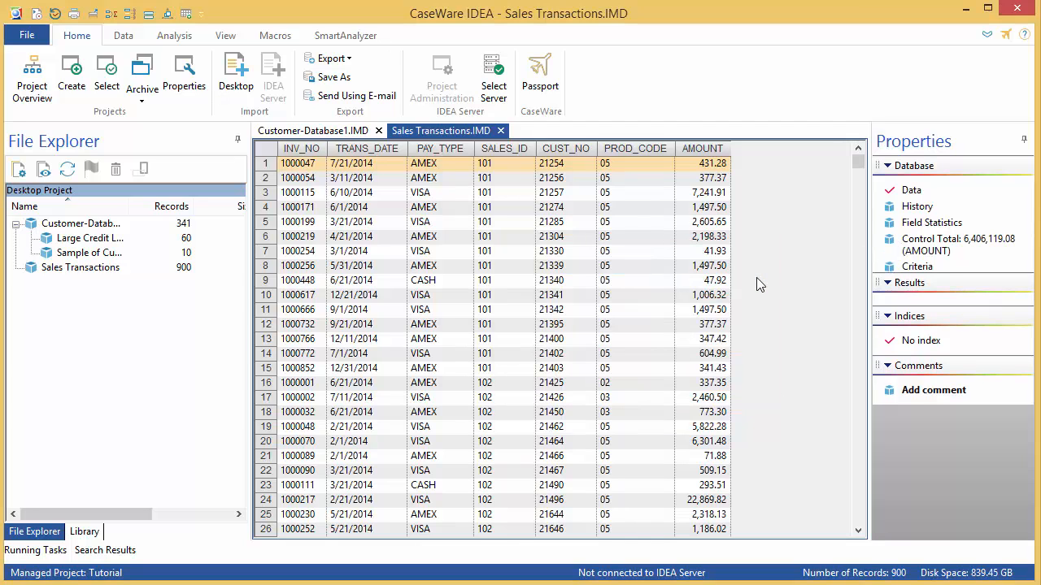